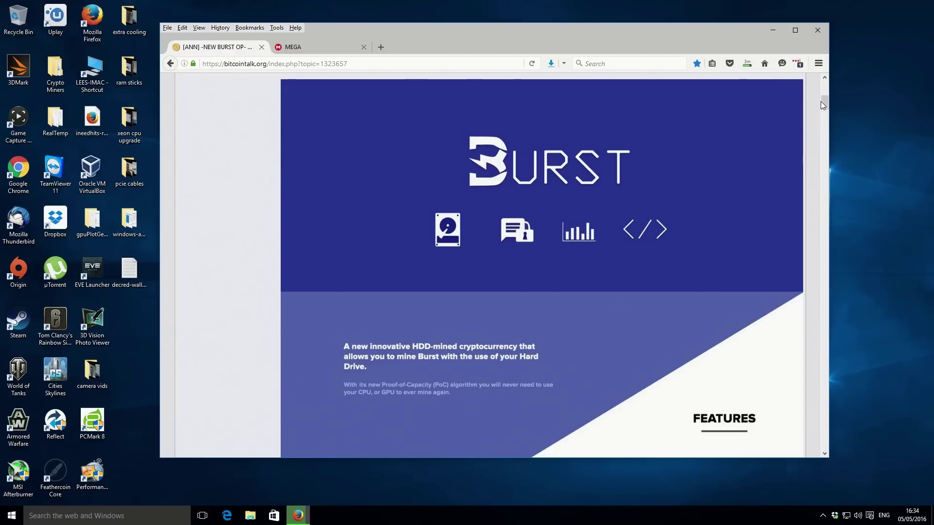
- Scroll the Burst thread's first post down to the 'Download the wallet' banner and links
{"action": "scroll", "coordinate": [823, 104], "scroll_direction": "up", "scroll_amount": 7}
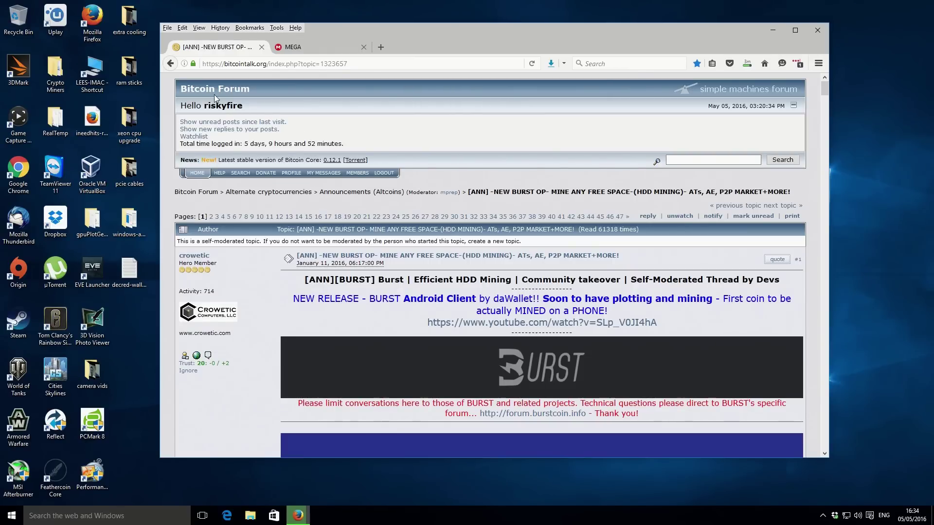
{"action": "scroll", "coordinate": [825, 95], "scroll_direction": "down", "scroll_amount": 4}
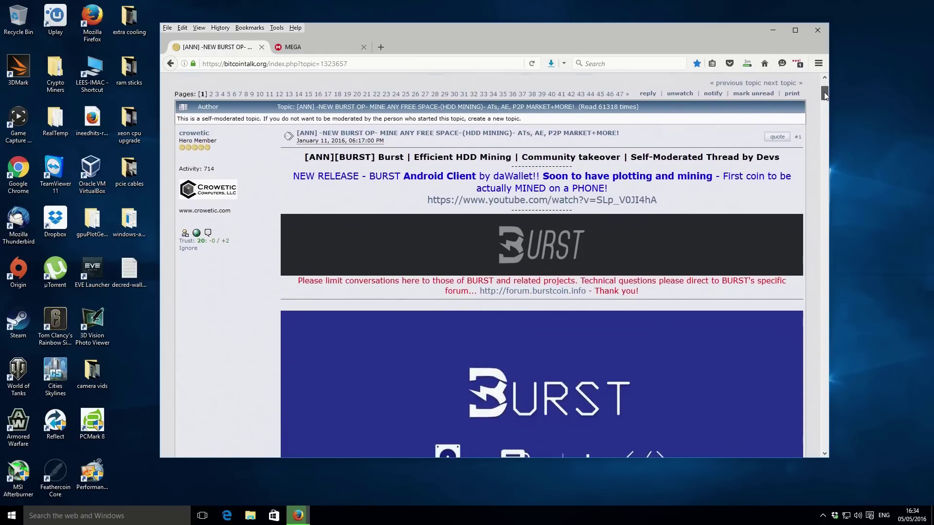
{"action": "scroll", "coordinate": [826, 95], "scroll_direction": "down", "scroll_amount": 1}
{"action": "scroll", "coordinate": [825, 95], "scroll_direction": "down", "scroll_amount": 1}
{"action": "scroll", "coordinate": [825, 95], "scroll_direction": "up", "scroll_amount": 2}
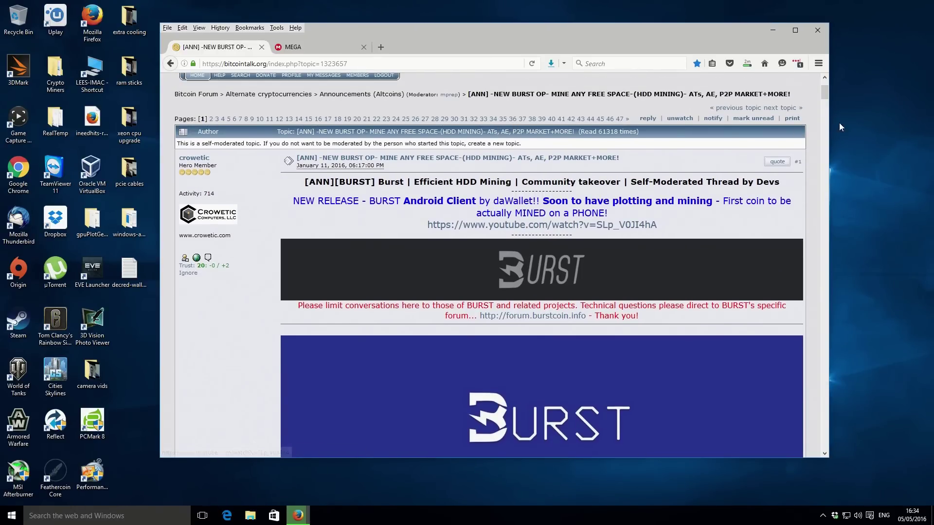
{"action": "left_click_drag", "start_coordinate": [826, 94], "coordinate": [825, 104]}
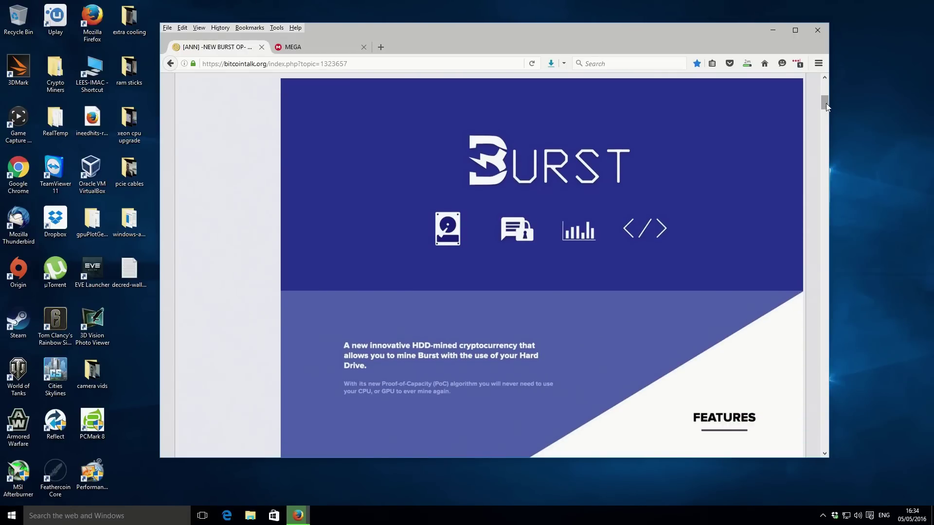
{"action": "left_click_drag", "start_coordinate": [826, 103], "coordinate": [822, 141]}
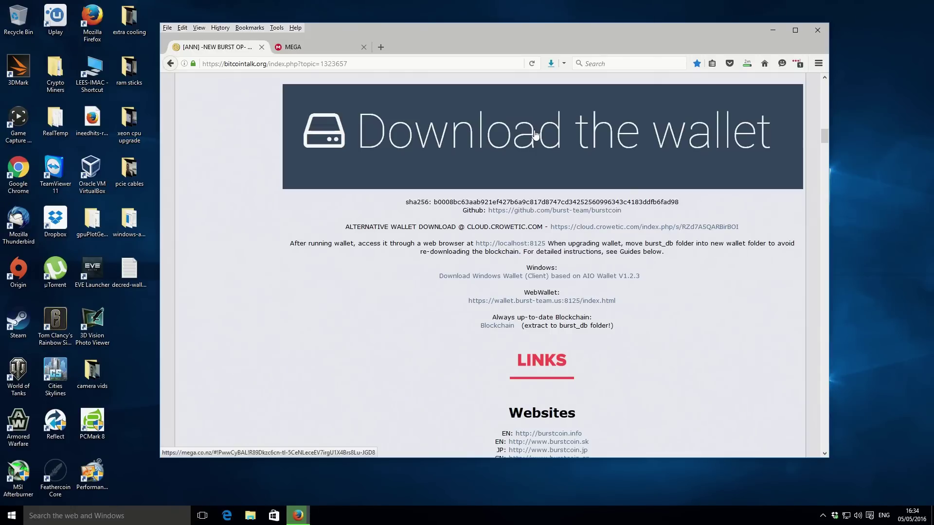
- Open the burst_1.2.3.zip MEGA link in a new tab, check downloads, then return to the thread
{"action": "right_click", "coordinate": [536, 134]}
{"action": "left_click", "coordinate": [560, 136]}
{"action": "left_click", "coordinate": [326, 51]}
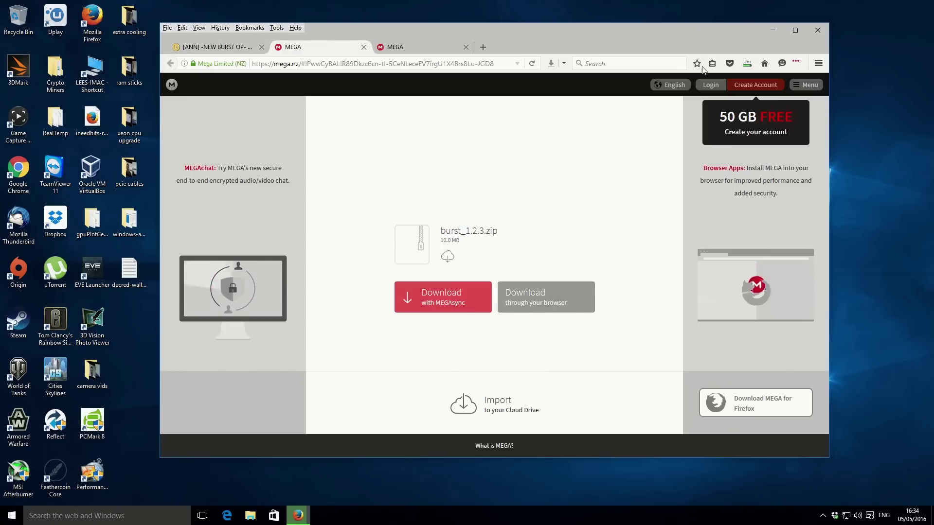
{"action": "left_click", "coordinate": [746, 63]}
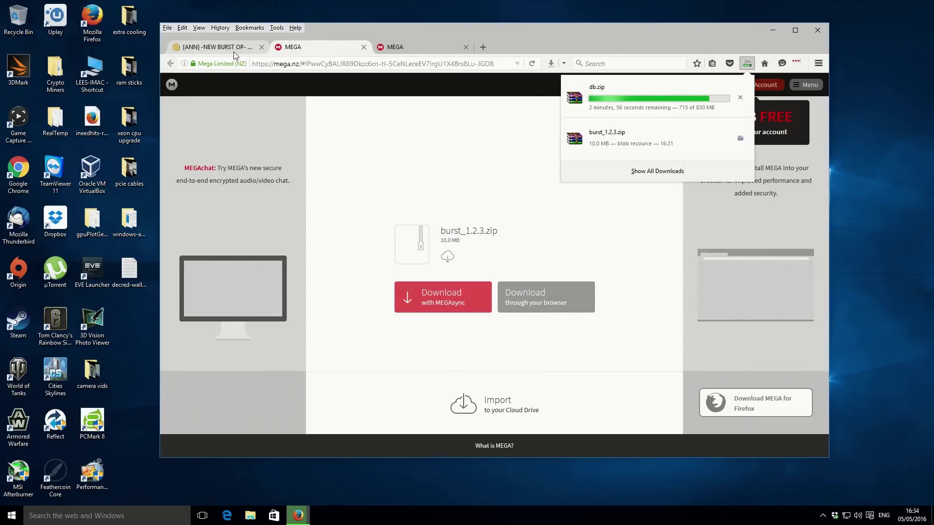
{"action": "left_click", "coordinate": [219, 47]}
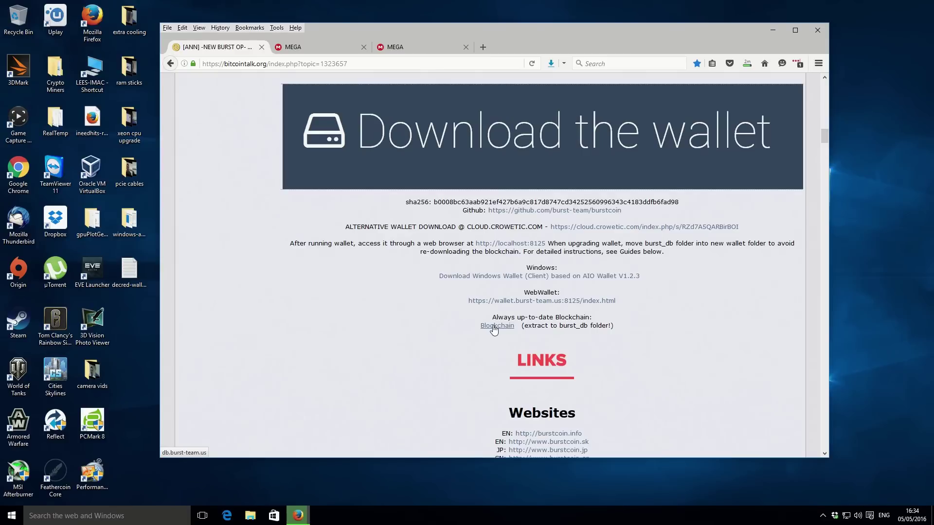
{"action": "right_click", "coordinate": [494, 330]}
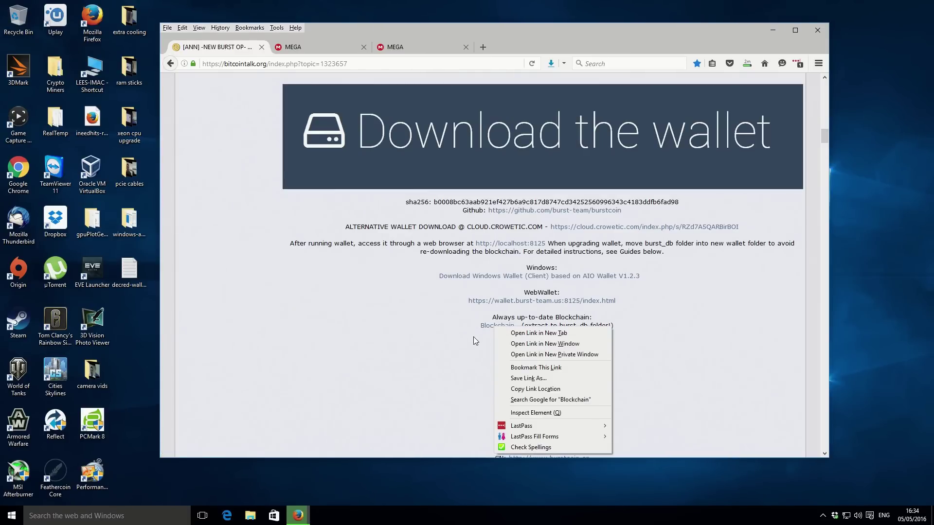
{"action": "left_click", "coordinate": [474, 336]}
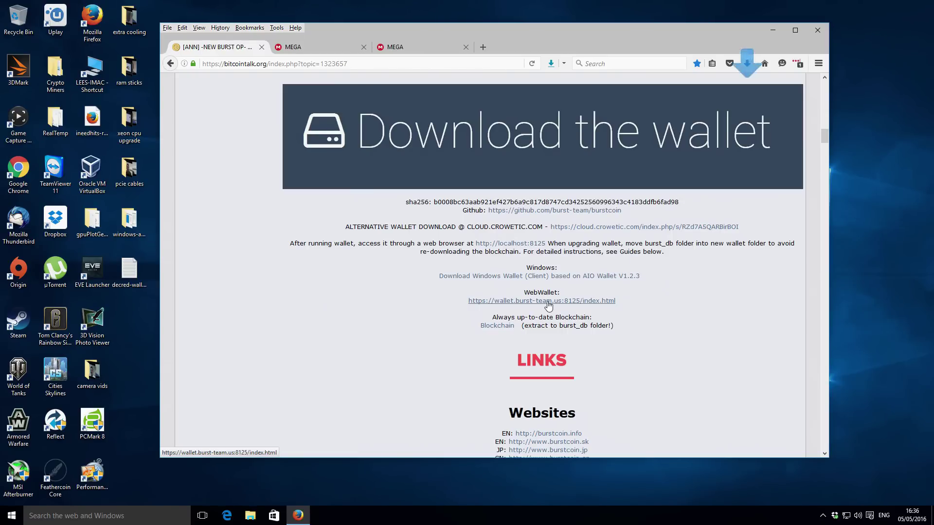
- Open the WebWallet link in a new tab, then check db.zip and burst_1.2.3.zip downloads
{"action": "right_click", "coordinate": [548, 304]}
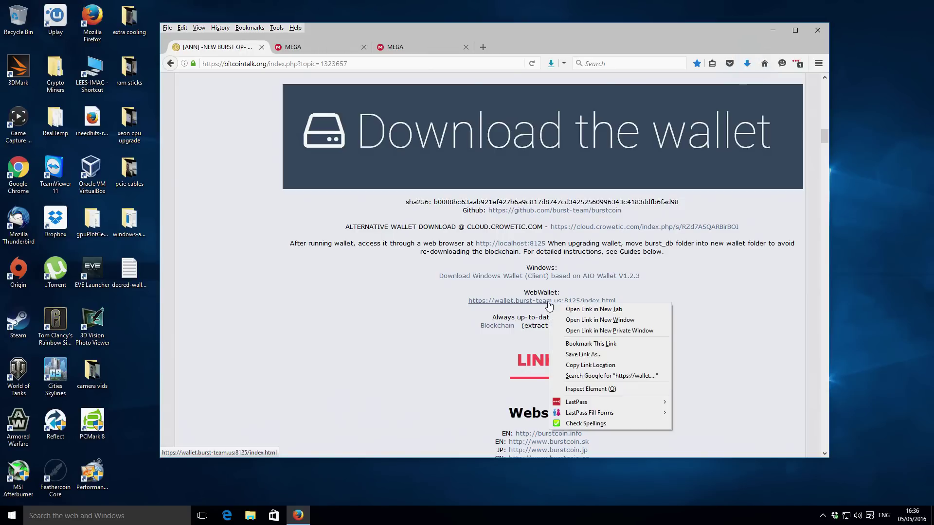
{"action": "left_click", "coordinate": [574, 310]}
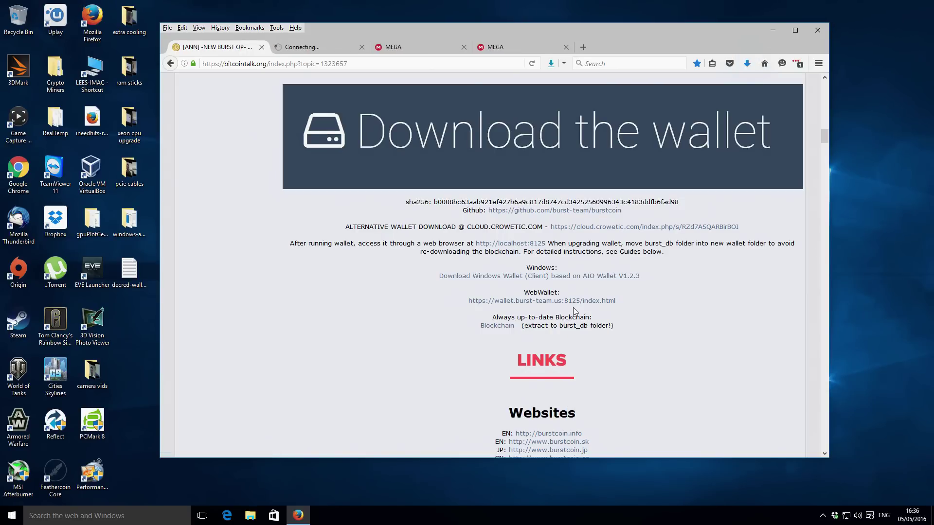
{"action": "left_click", "coordinate": [329, 46]}
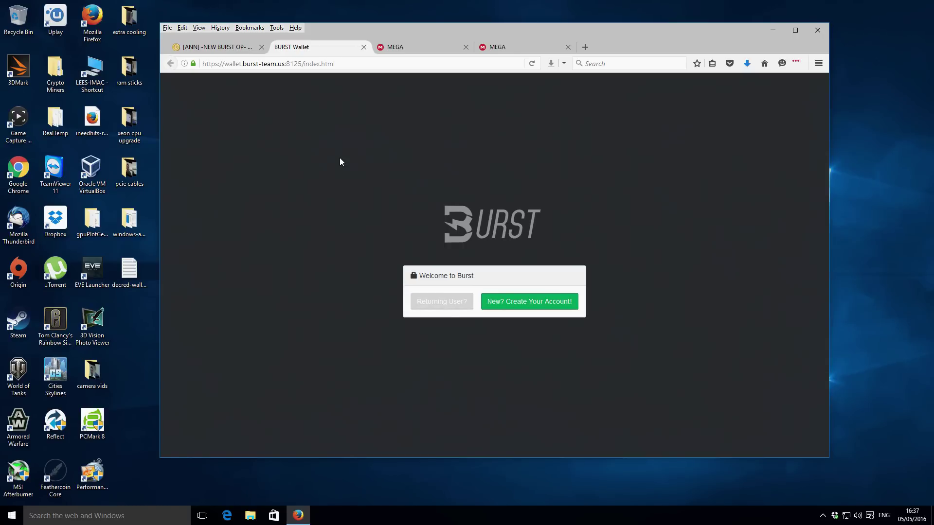
{"action": "left_click", "coordinate": [217, 47]}
{"action": "left_click", "coordinate": [747, 64]}
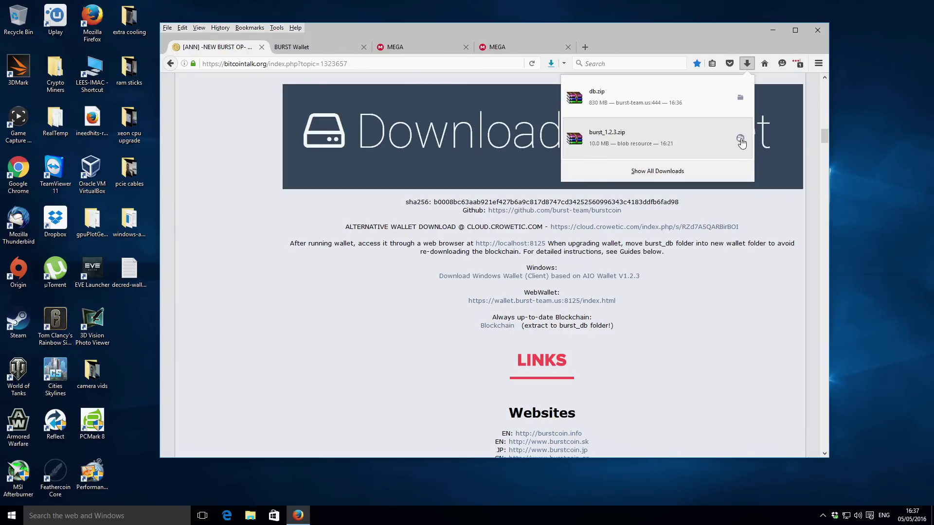
- Show the downloads in their folder and extract burst_1.2.3.zip to burst_1.2.3\
{"action": "left_click", "coordinate": [740, 140]}
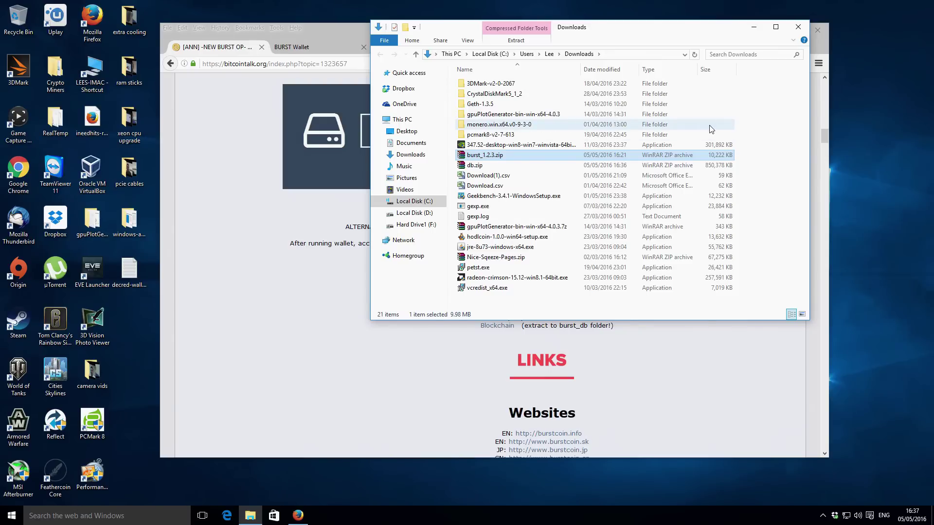
{"action": "right_click", "coordinate": [487, 156]}
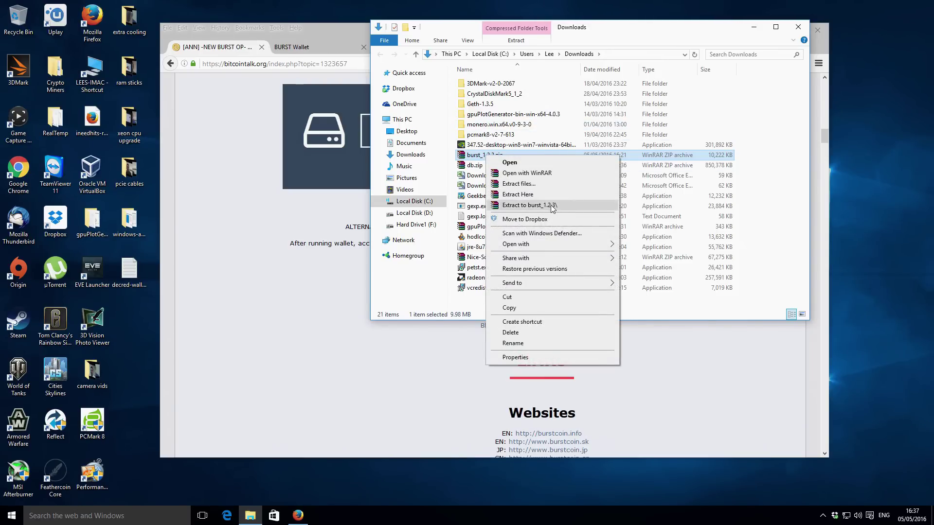
{"action": "left_click", "coordinate": [553, 206]}
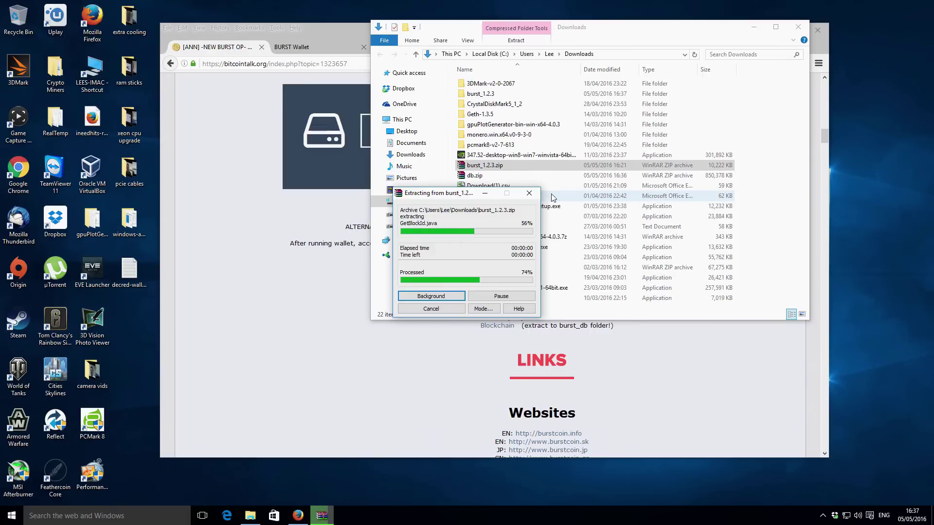
- Extract db.zip into a db folder in Downloads
{"action": "left_click", "coordinate": [473, 177]}
{"action": "right_click", "coordinate": [473, 178]}
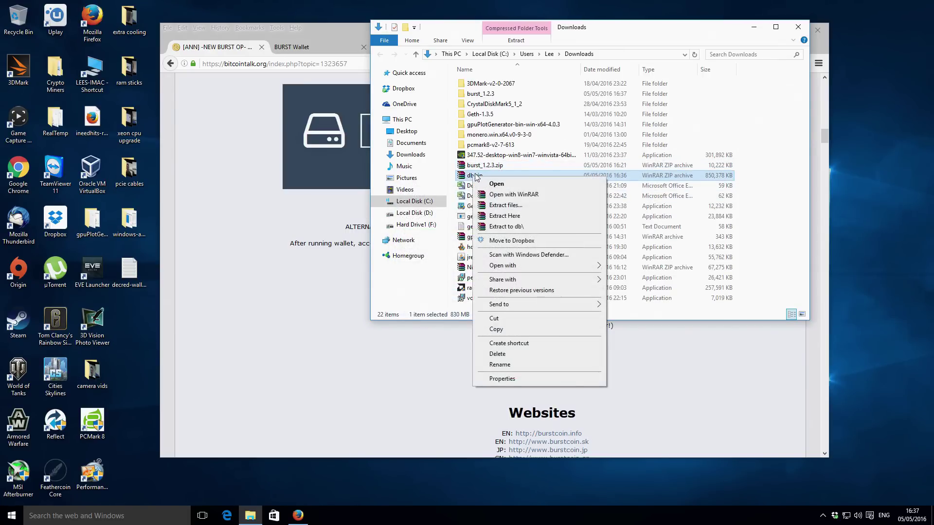
{"action": "left_click", "coordinate": [521, 227]}
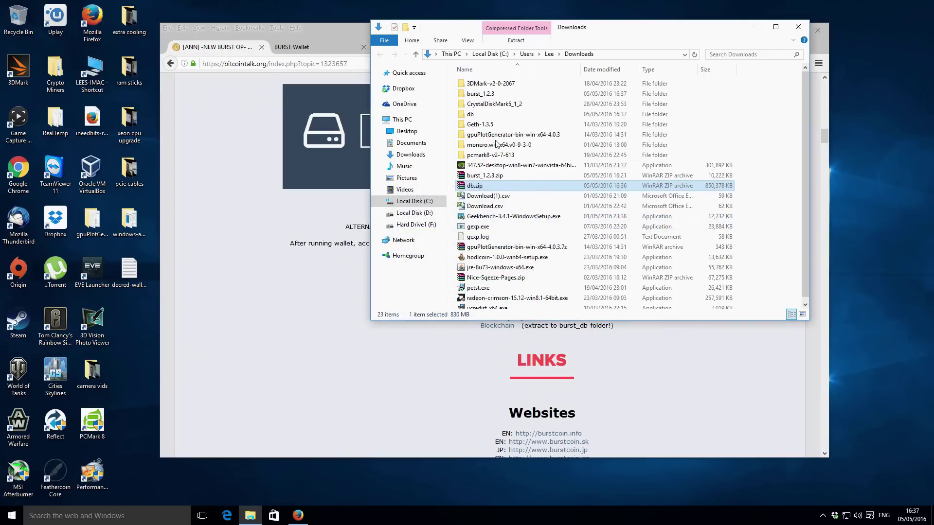
- Select the nested burst_1.2.3 wallet folder inside the extracted burst_1.2.3 folder
{"action": "double_click", "coordinate": [484, 94]}
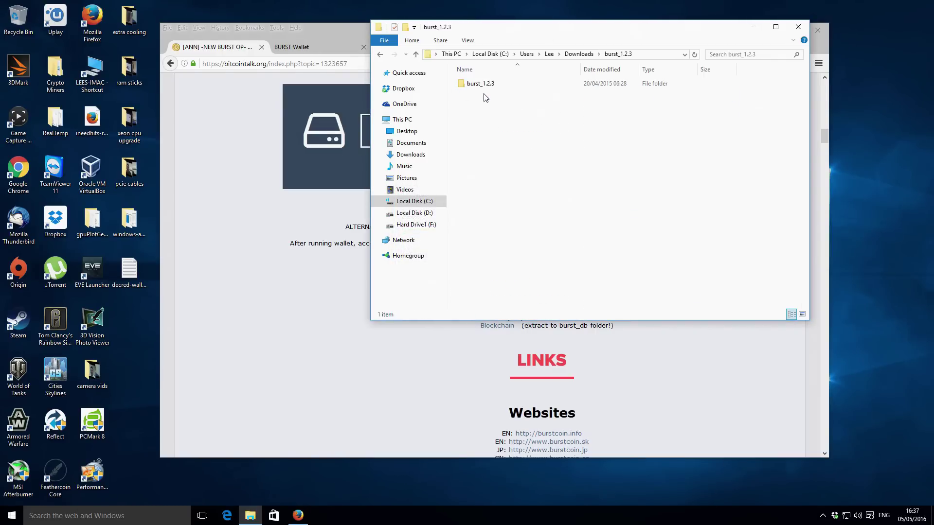
{"action": "double_click", "coordinate": [484, 85]}
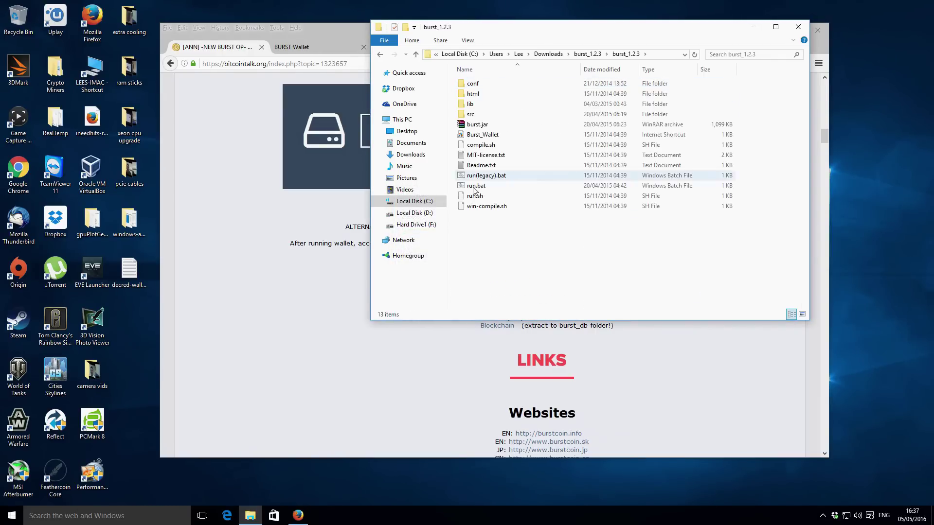
{"action": "left_click", "coordinate": [416, 54]}
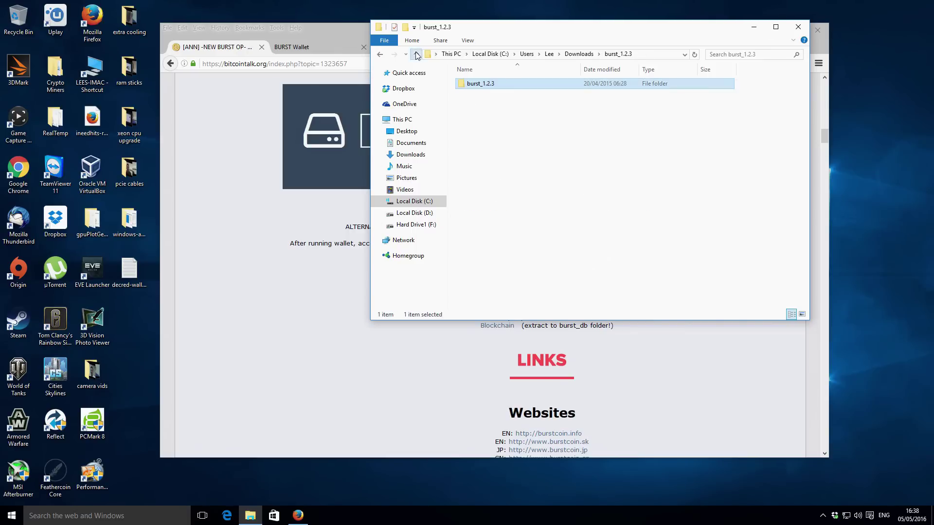
{"action": "left_click", "coordinate": [489, 87]}
- Paste the wallet folder into Hard Drive1 (F:)\Cryptocoins and open the copy
{"action": "left_click", "coordinate": [421, 226]}
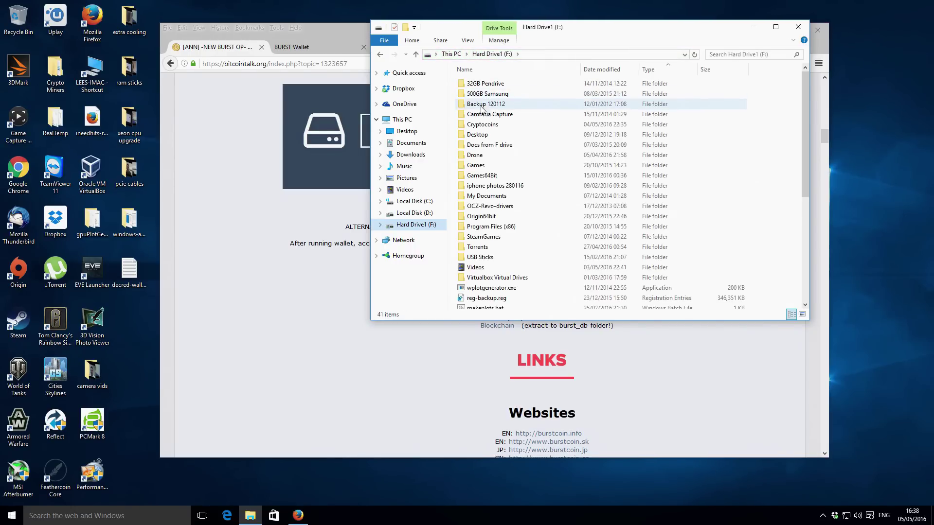
{"action": "double_click", "coordinate": [483, 125]}
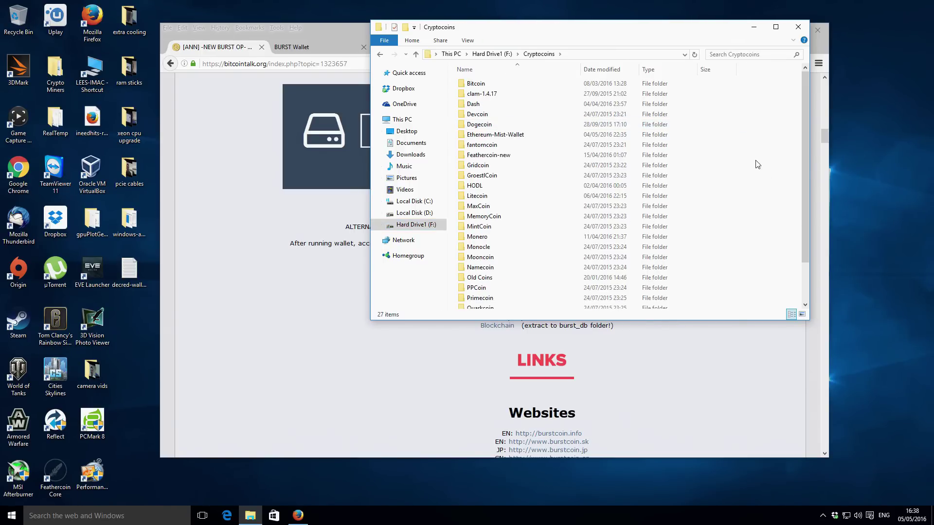
{"action": "key", "text": "ctrl+v"}
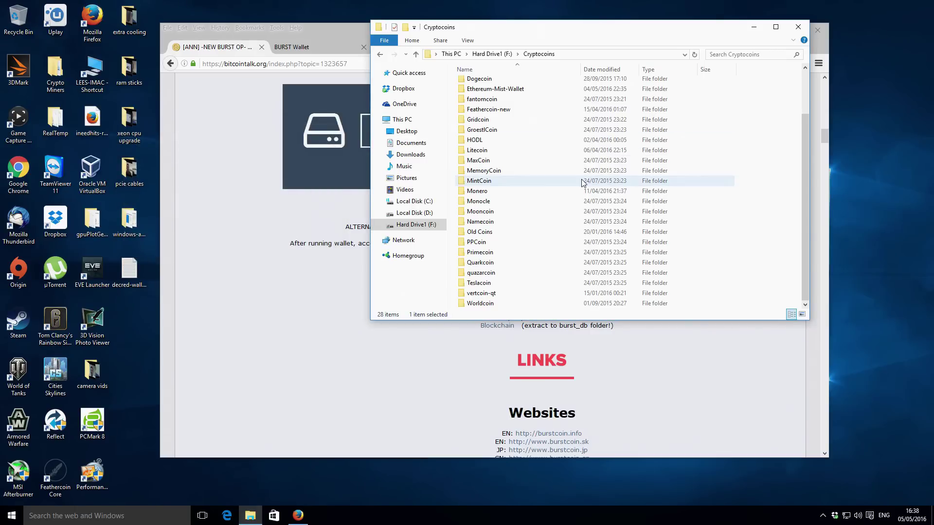
{"action": "scroll", "coordinate": [519, 152], "scroll_direction": "up", "scroll_amount": 2}
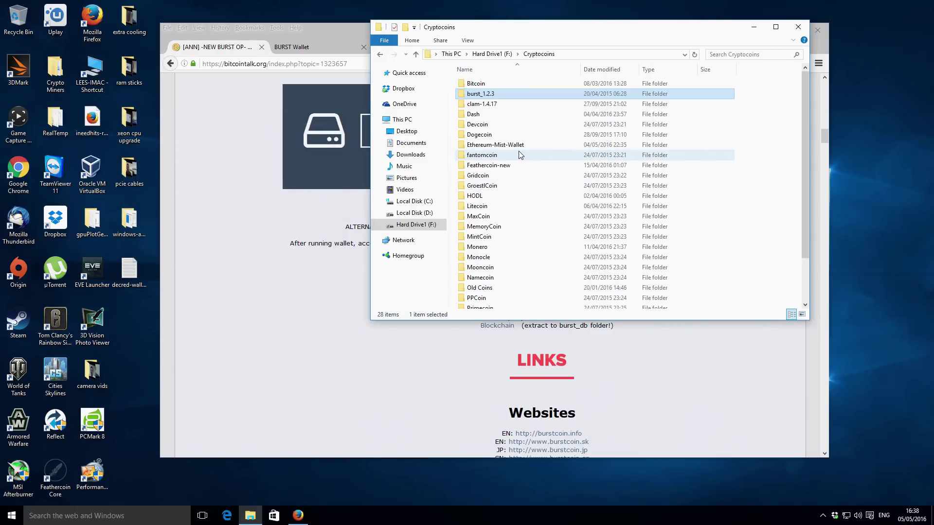
{"action": "double_click", "coordinate": [480, 95]}
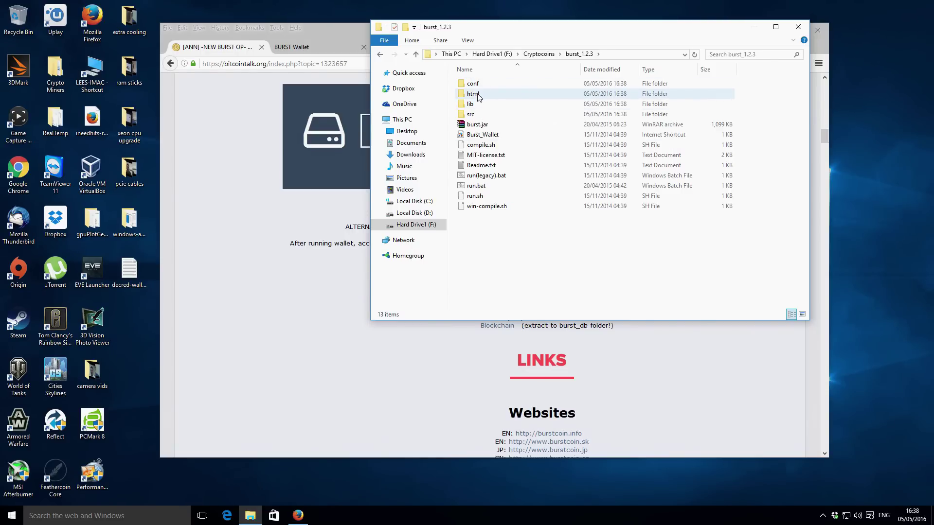
- Open Downloads\db in a second Explorer window placed in the lower half of the screen
{"action": "mouse_move", "coordinate": [401, 119]}
{"action": "right_click", "coordinate": [410, 156]}
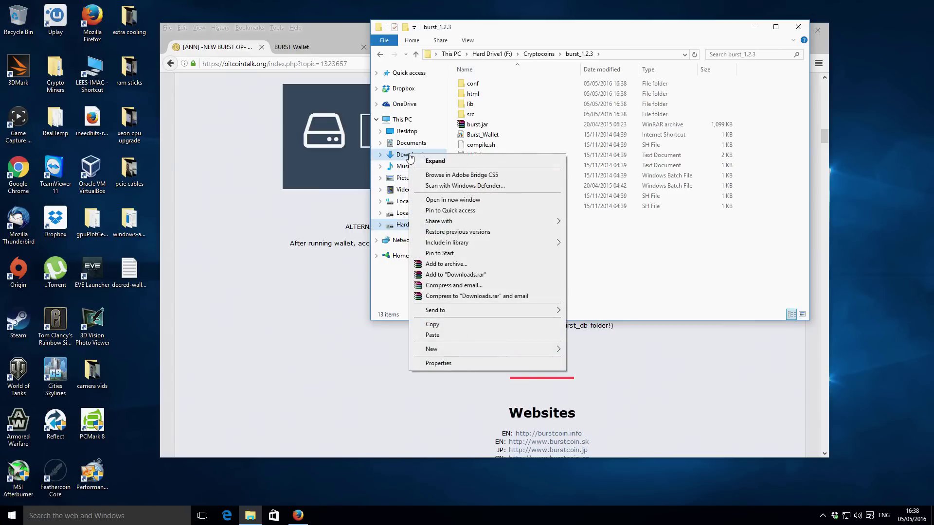
{"action": "left_click", "coordinate": [452, 199]}
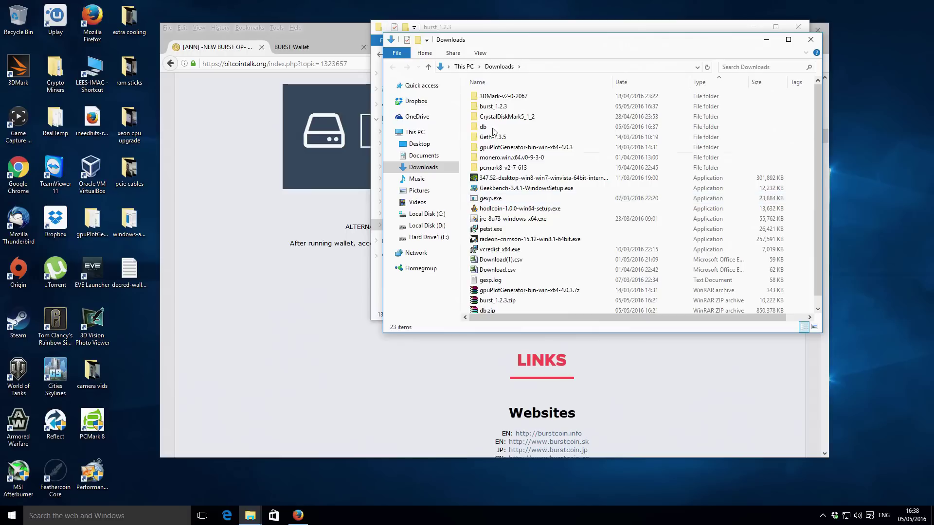
{"action": "double_click", "coordinate": [496, 129]}
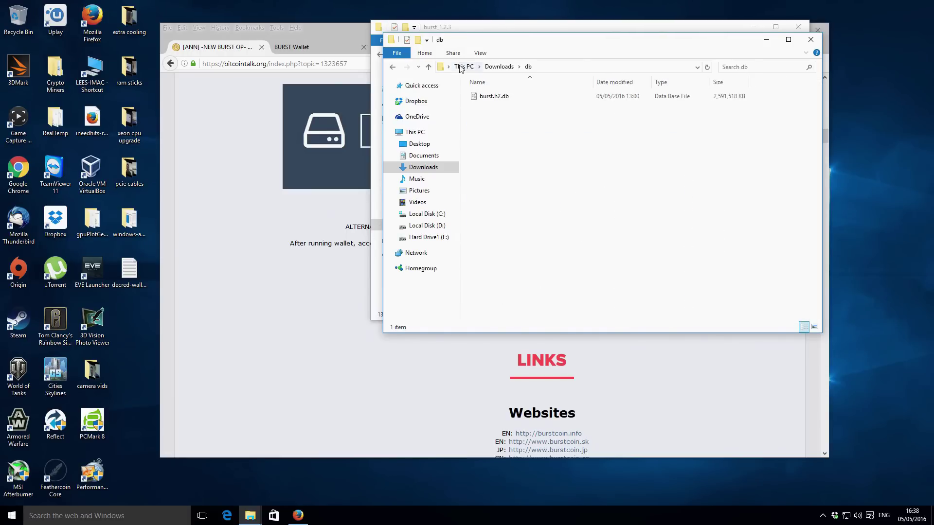
{"action": "left_click_drag", "start_coordinate": [517, 45], "coordinate": [509, 256]}
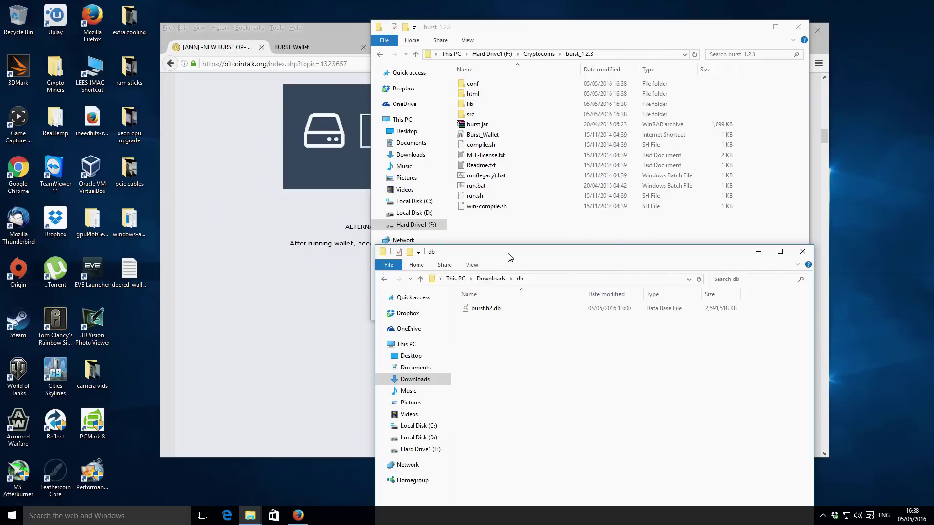
- Select burst.h2.db in the db window, then switch back to the burst_1.2.3 window
{"action": "left_click", "coordinate": [337, 28]}
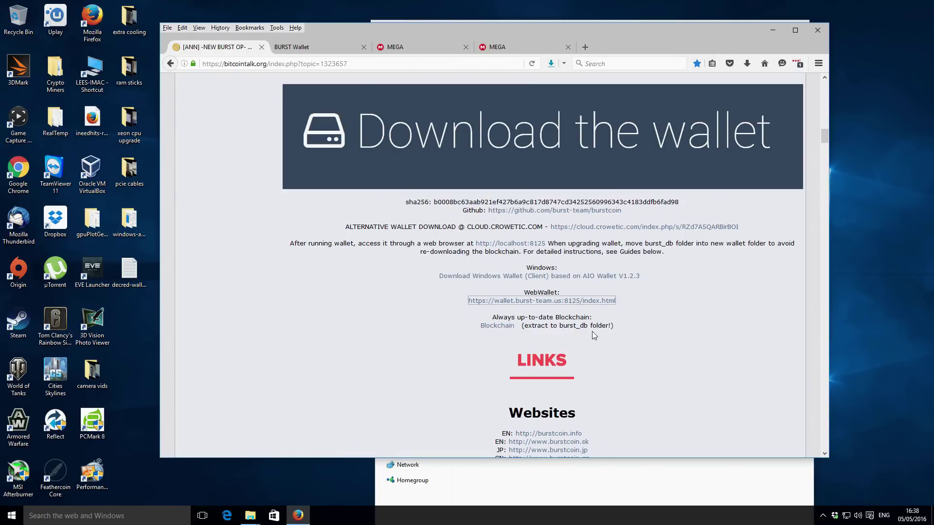
{"action": "left_click", "coordinate": [669, 473]}
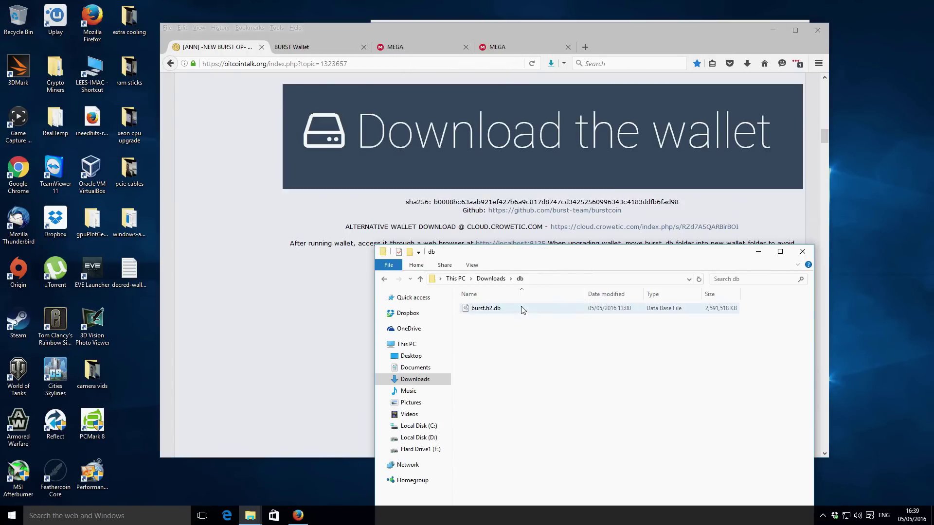
{"action": "left_click", "coordinate": [488, 311]}
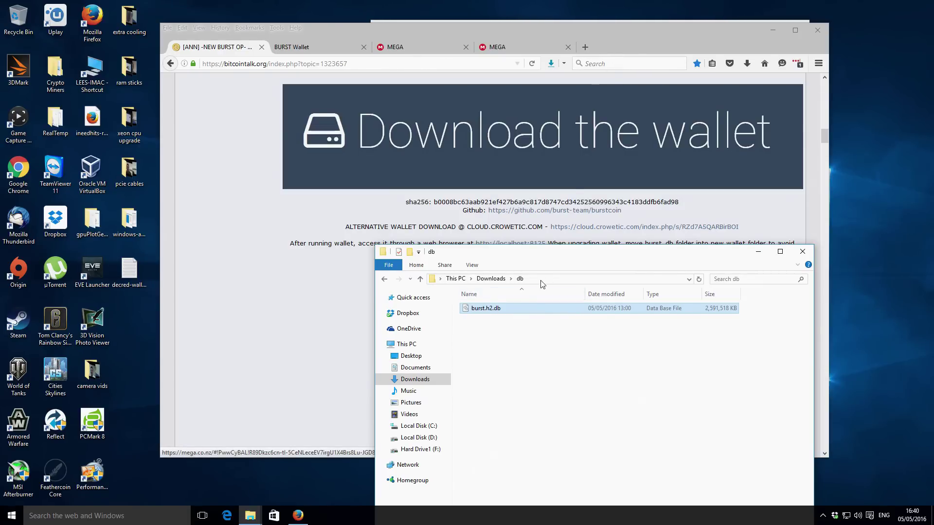
{"action": "left_click", "coordinate": [250, 515]}
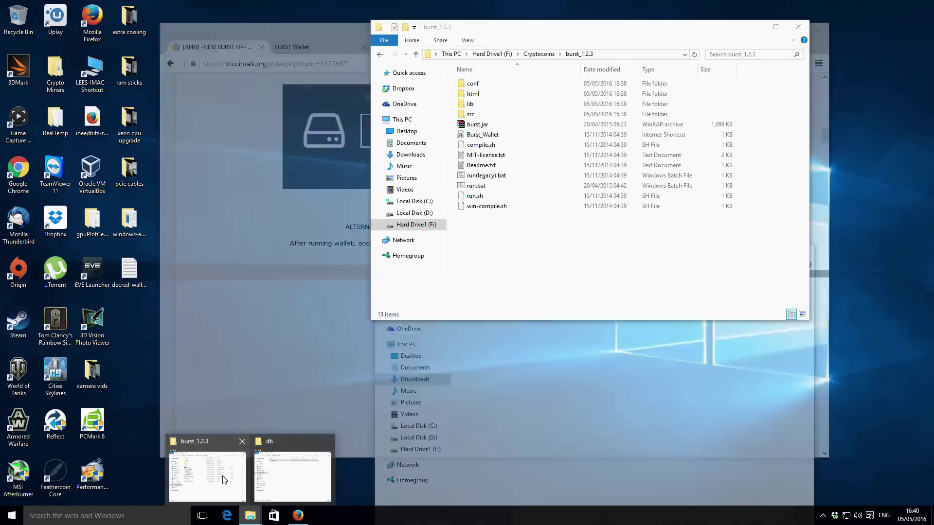
{"action": "left_click", "coordinate": [223, 479]}
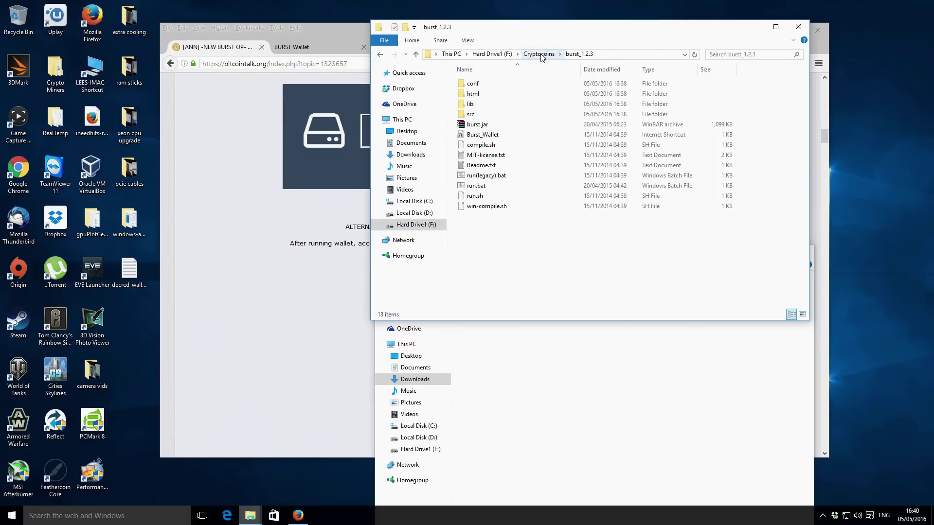
- Create a new empty folder named burst_db inside burst_1.2.3
{"action": "right_click", "coordinate": [487, 250]}
{"action": "mouse_move", "coordinate": [544, 363]}
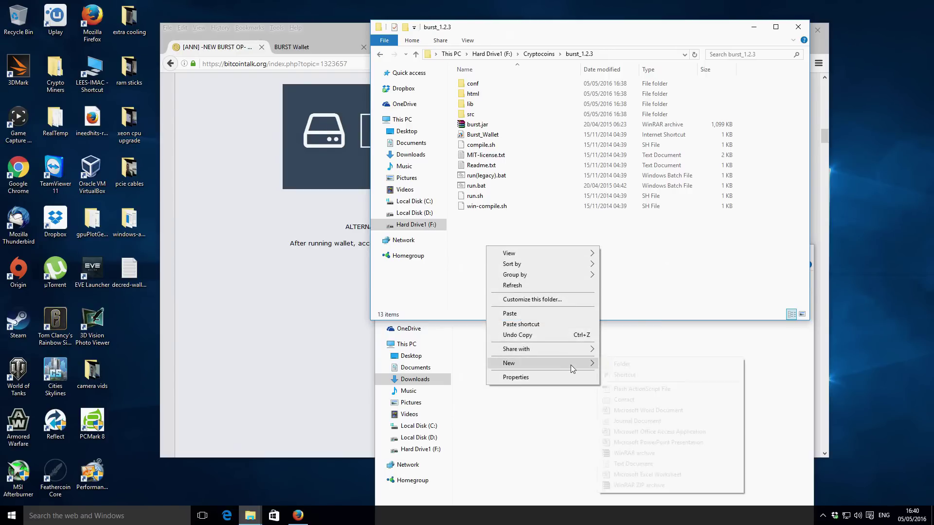
{"action": "left_click", "coordinate": [625, 364]}
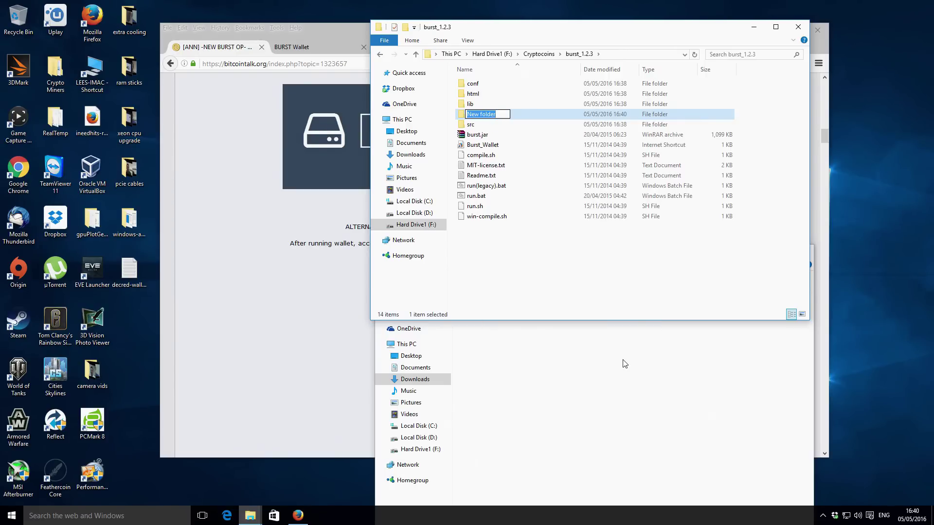
{"action": "key", "text": "BackSpace"}
{"action": "type", "text": "burst_d"}
{"action": "type", "text": "b"}
{"action": "key", "text": "BackSpace"}
{"action": "type", "text": "db"}
{"action": "left_click", "coordinate": [300, 314]}
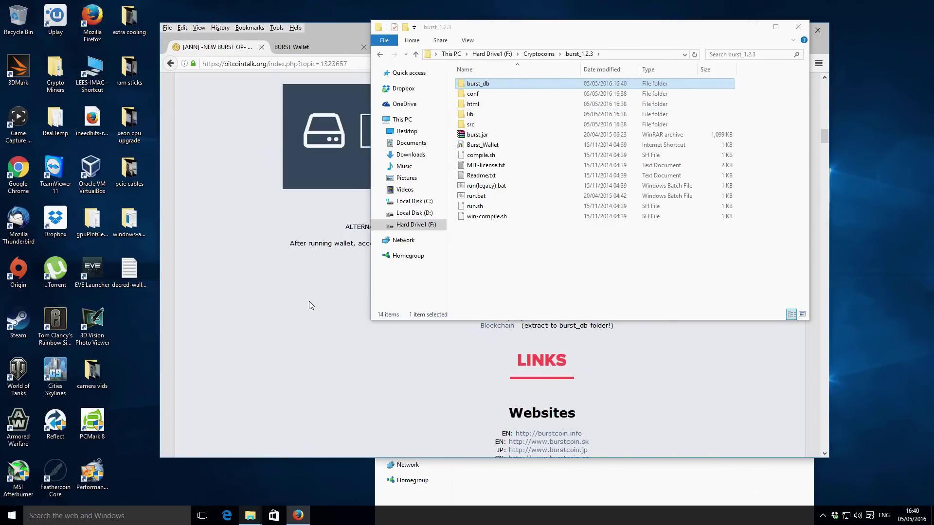
- Close the db folder window and bring the burst_1.2.3 window back
{"action": "left_click", "coordinate": [754, 26]}
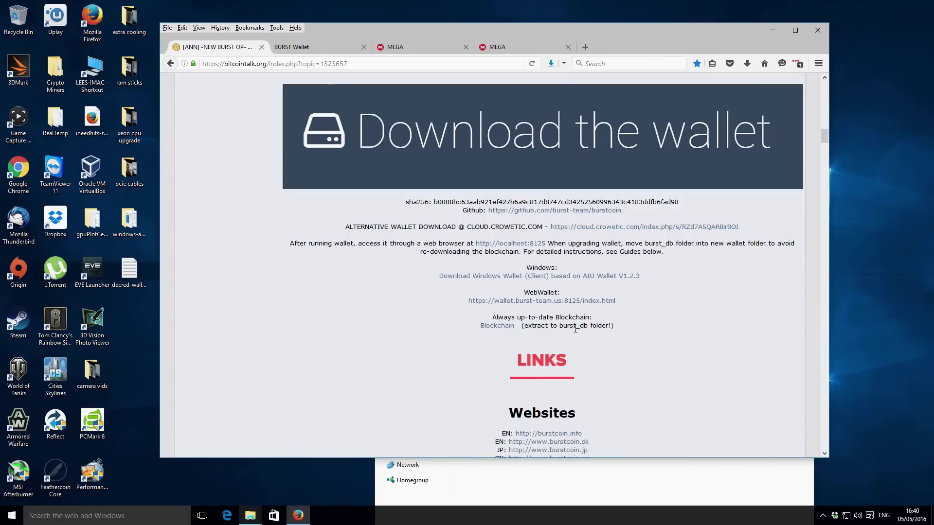
{"action": "left_click", "coordinate": [634, 481]}
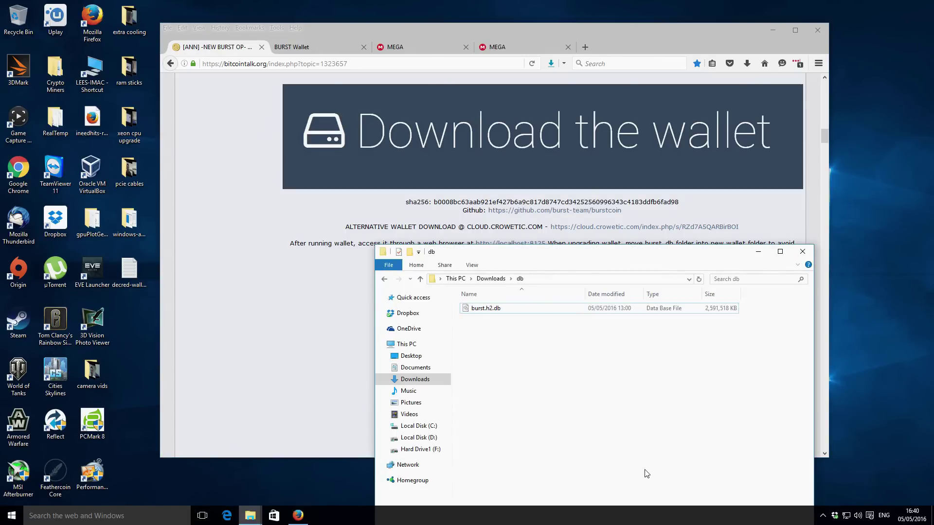
{"action": "left_click", "coordinate": [809, 253]}
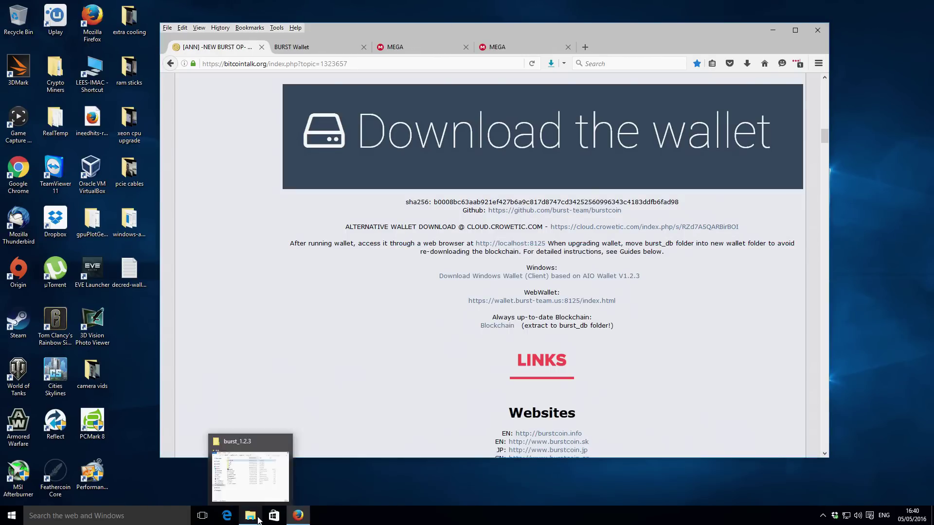
{"action": "left_click", "coordinate": [250, 467]}
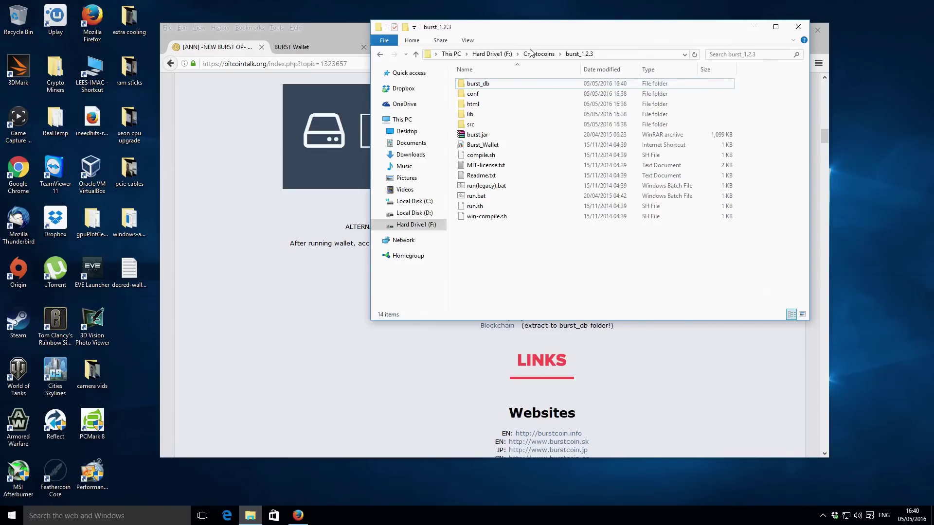
- Paste burst.h2.db into burst_db and go back up to burst_1.2.3
{"action": "double_click", "coordinate": [479, 84]}
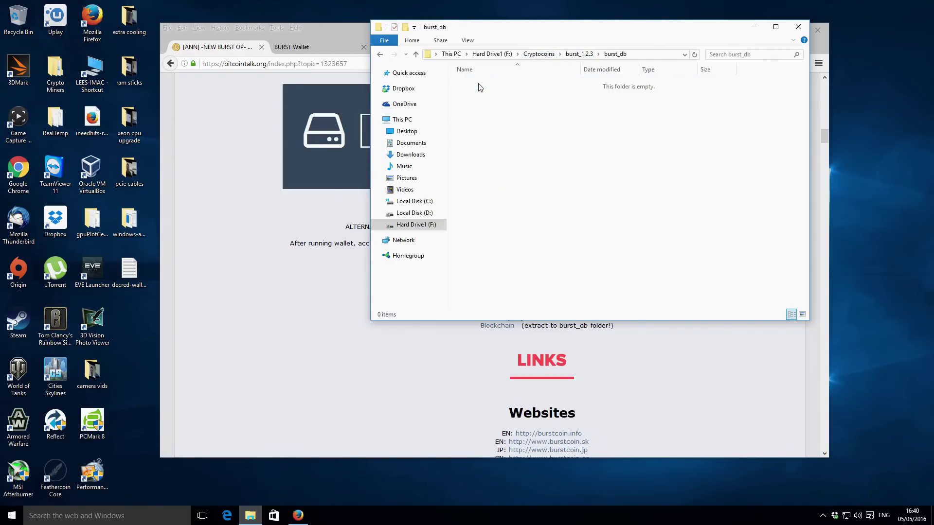
{"action": "key", "text": "ctrl+v"}
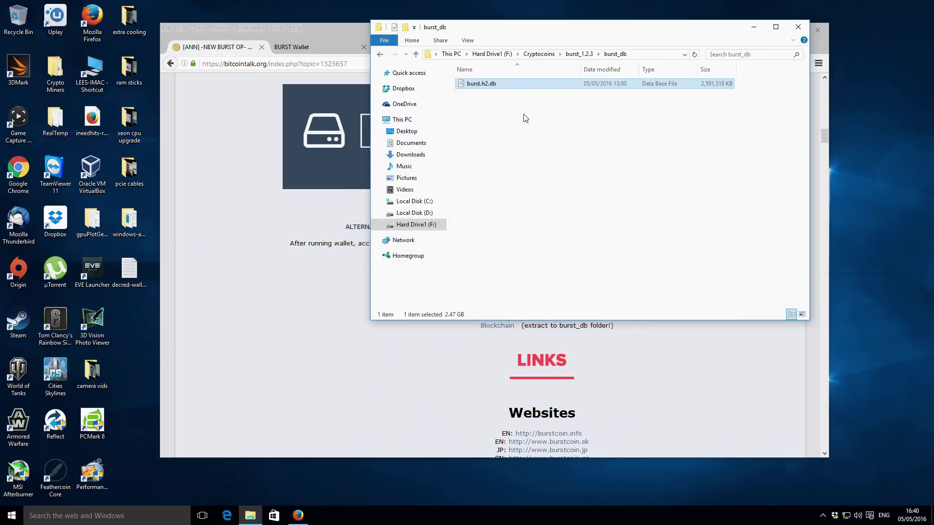
{"action": "left_click", "coordinate": [416, 55]}
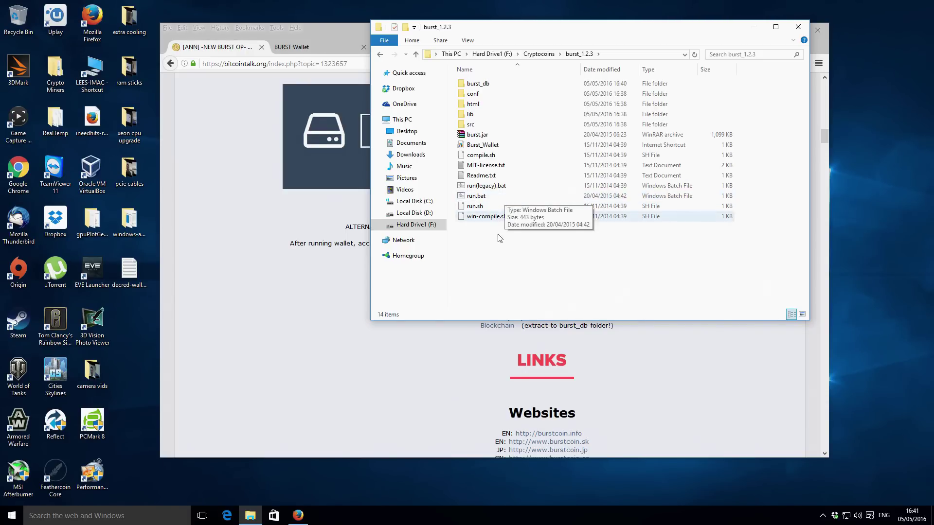
- Launch run.bat and move the BURST console aside while server 1.2.3 initialises
{"action": "left_click", "coordinate": [481, 199]}
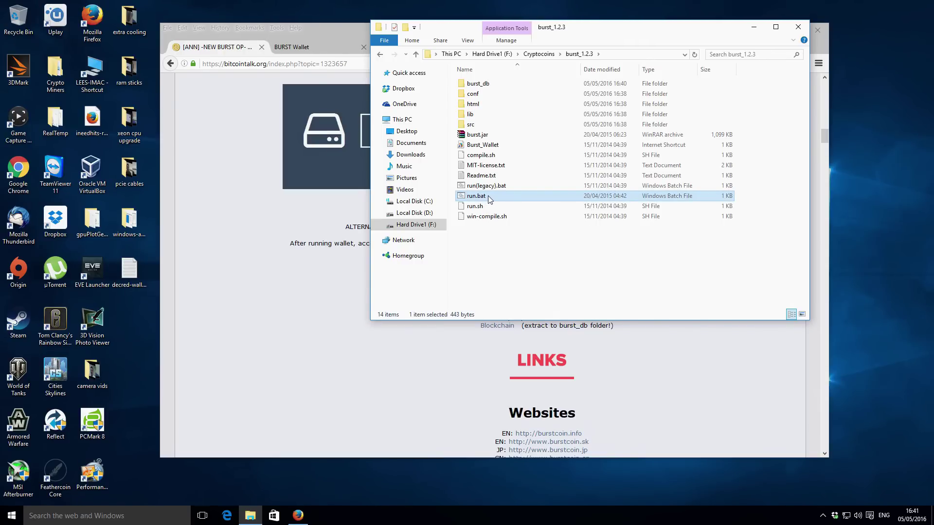
{"action": "double_click", "coordinate": [489, 196]}
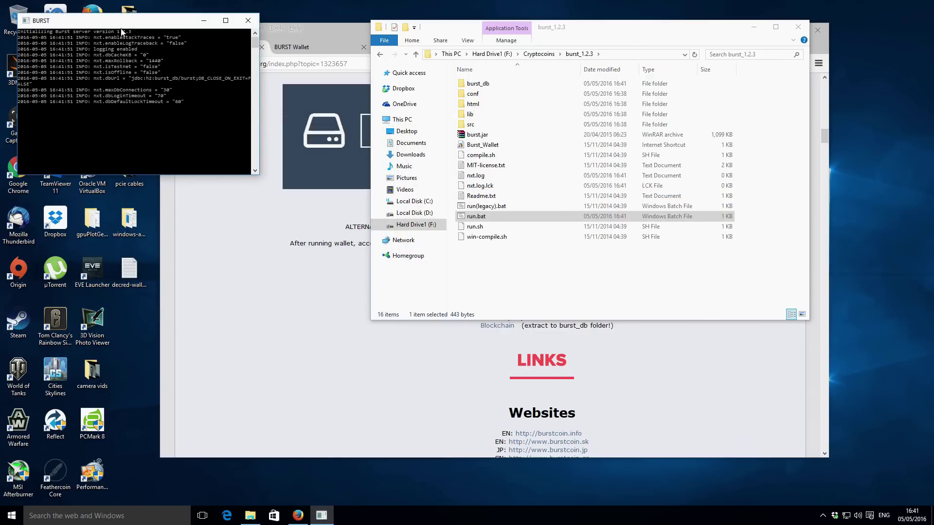
{"action": "left_click_drag", "start_coordinate": [122, 23], "coordinate": [217, 44]}
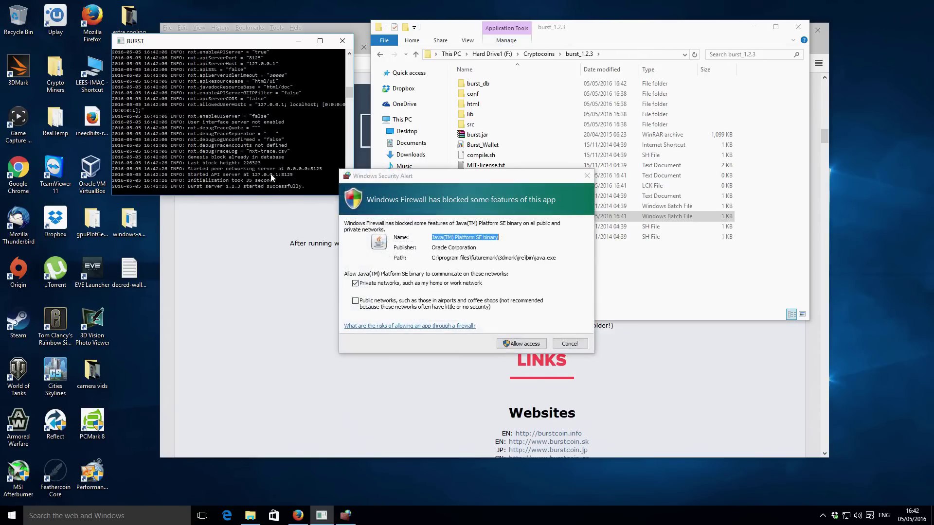
- Allow Java through the Windows firewall on private networks
{"action": "left_click", "coordinate": [529, 346]}
{"action": "left_click", "coordinate": [529, 345]}
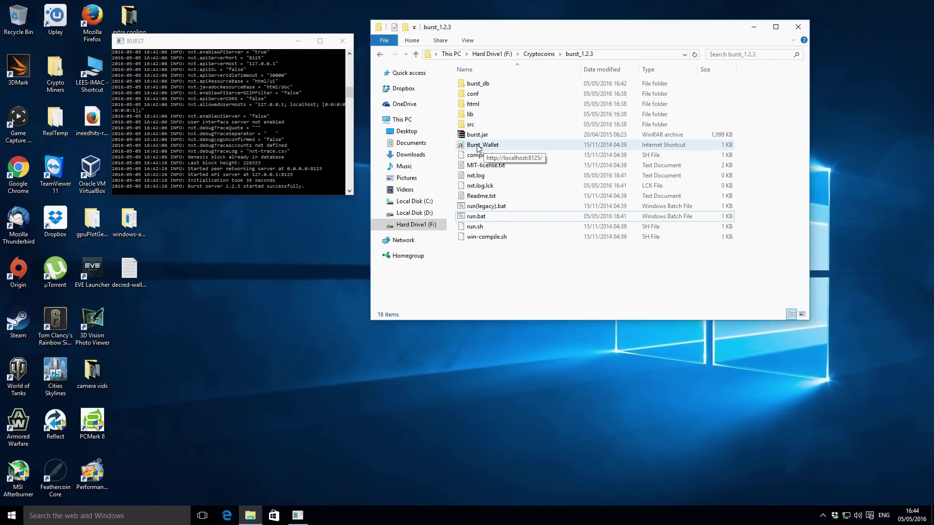
- Open the Burst_Wallet shortcut in burst_1.2.3 to load the wallet at localhost:8125 in Firefox
{"action": "left_click", "coordinate": [478, 148]}
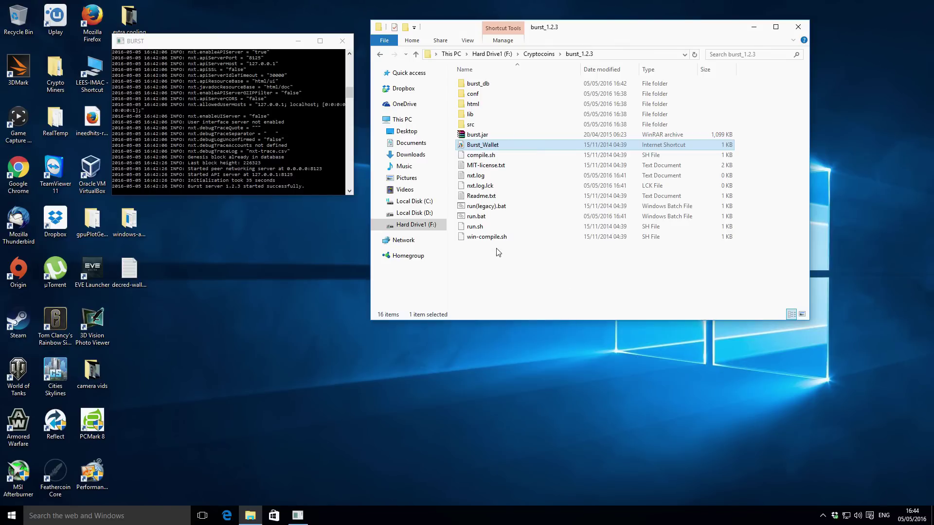
{"action": "left_click", "coordinate": [499, 270]}
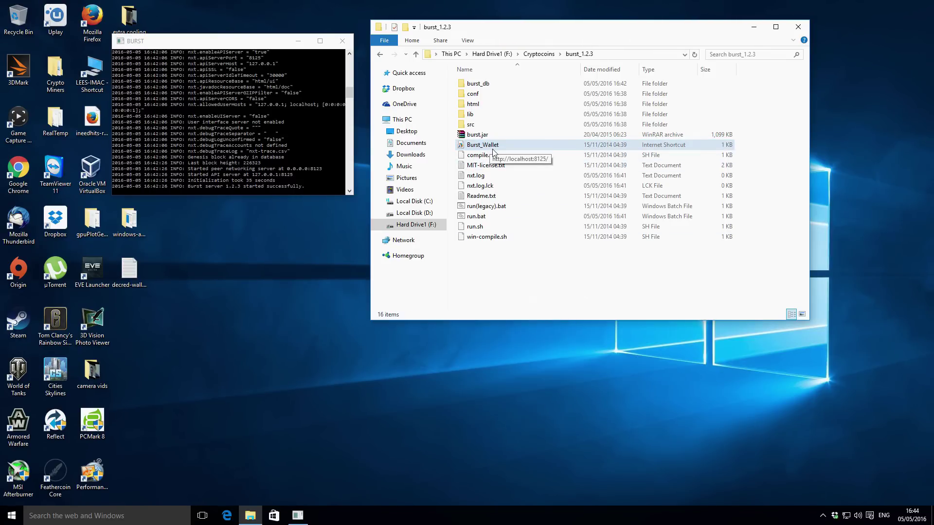
{"action": "left_click", "coordinate": [251, 41]}
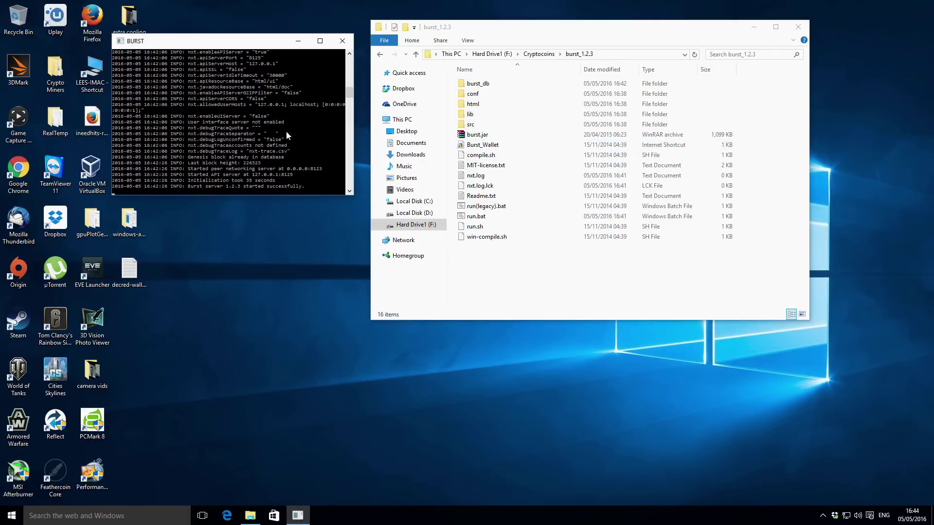
{"action": "left_click", "coordinate": [483, 146]}
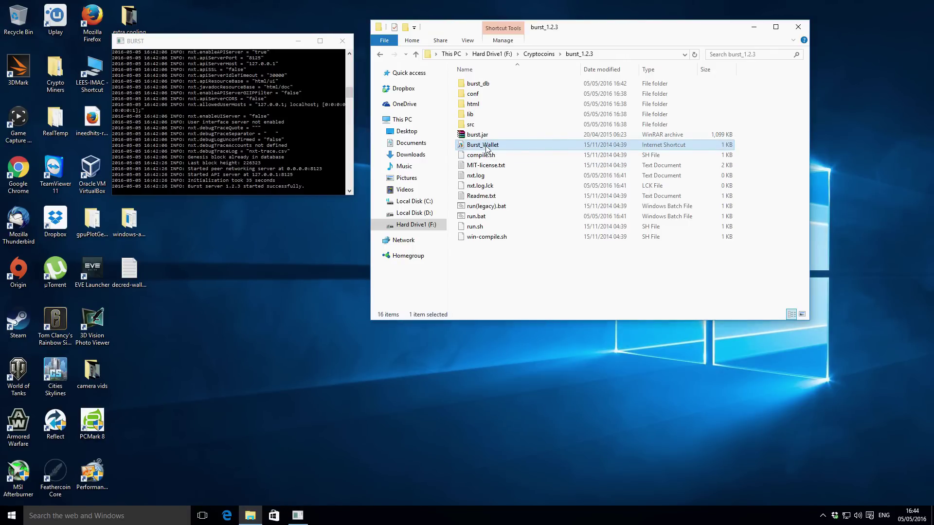
{"action": "double_click", "coordinate": [484, 146]}
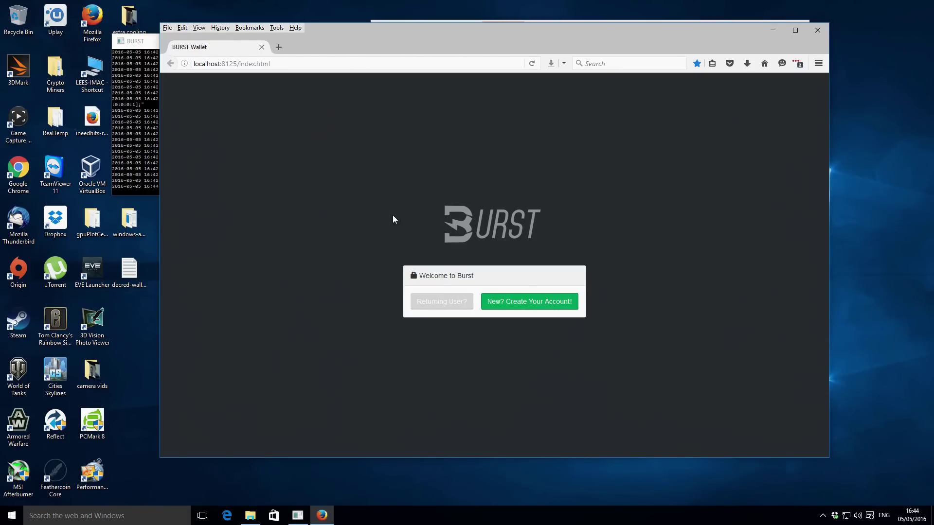
- Bring the wallet back and choose 'New? Create Your Account!'
{"action": "left_click", "coordinate": [127, 104]}
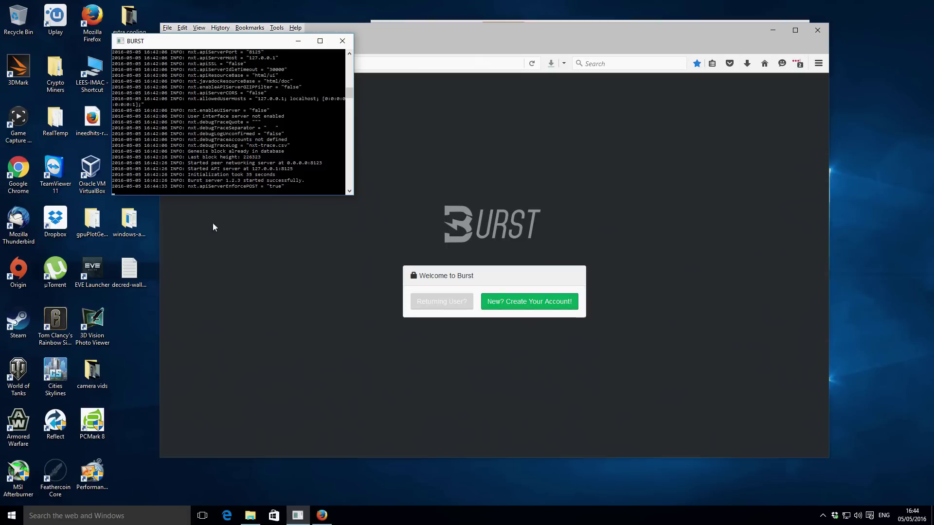
{"action": "left_click", "coordinate": [256, 235]}
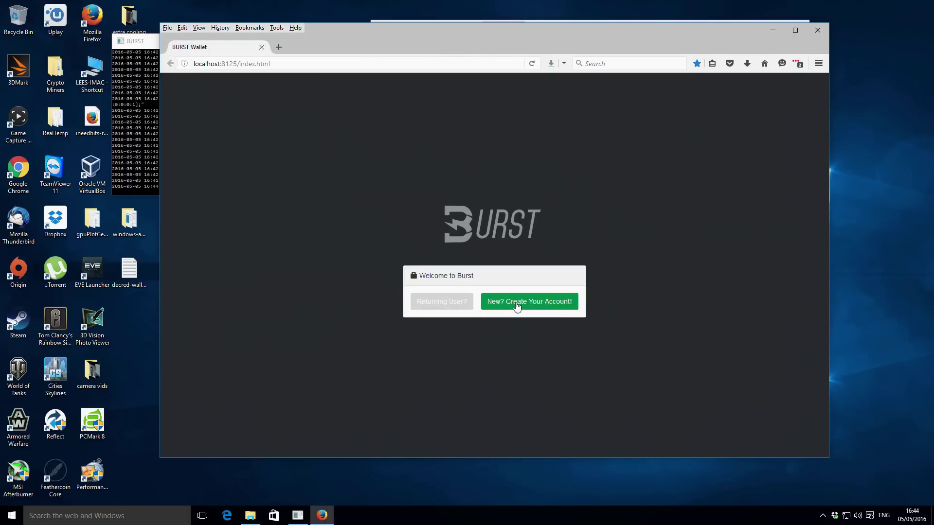
{"action": "left_click", "coordinate": [543, 309]}
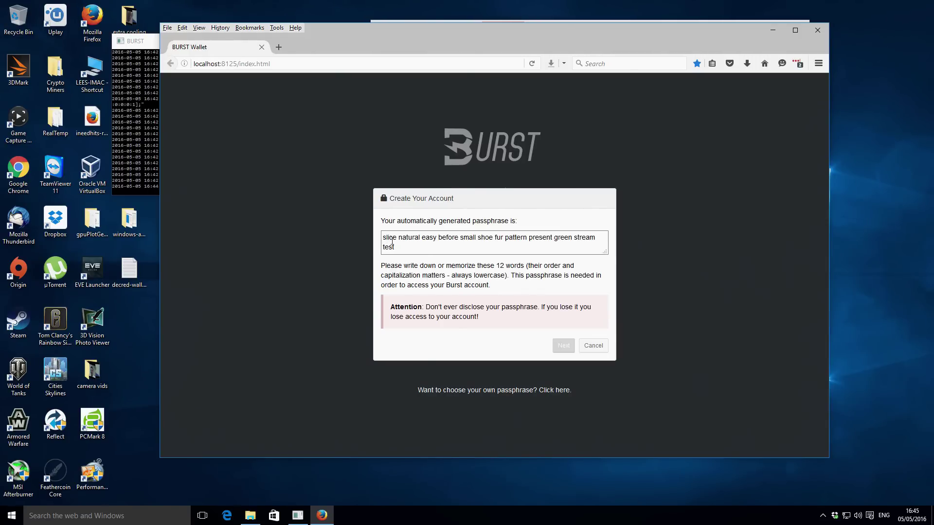
- Select the generated twelve-word passphrase in the Create Your Account dialog
{"action": "left_click_drag", "start_coordinate": [383, 238], "coordinate": [404, 245]}
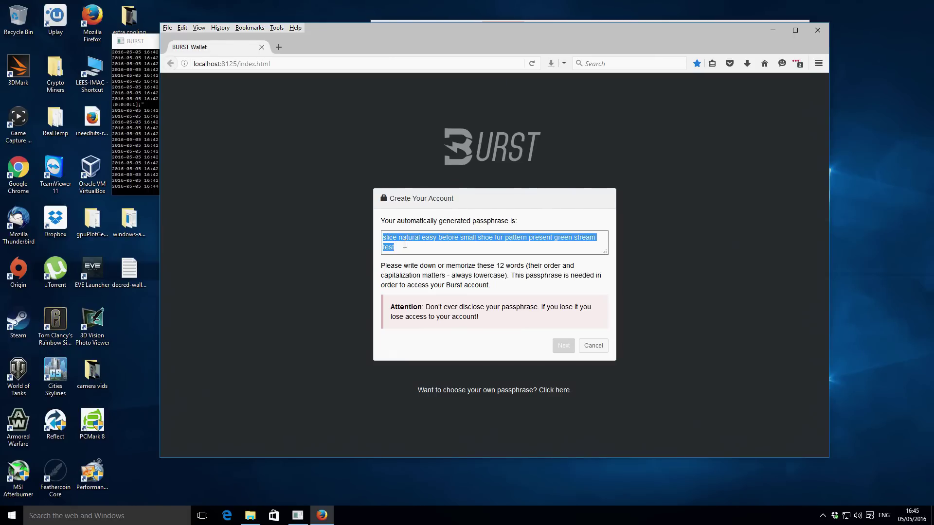
{"action": "left_click", "coordinate": [405, 244]}
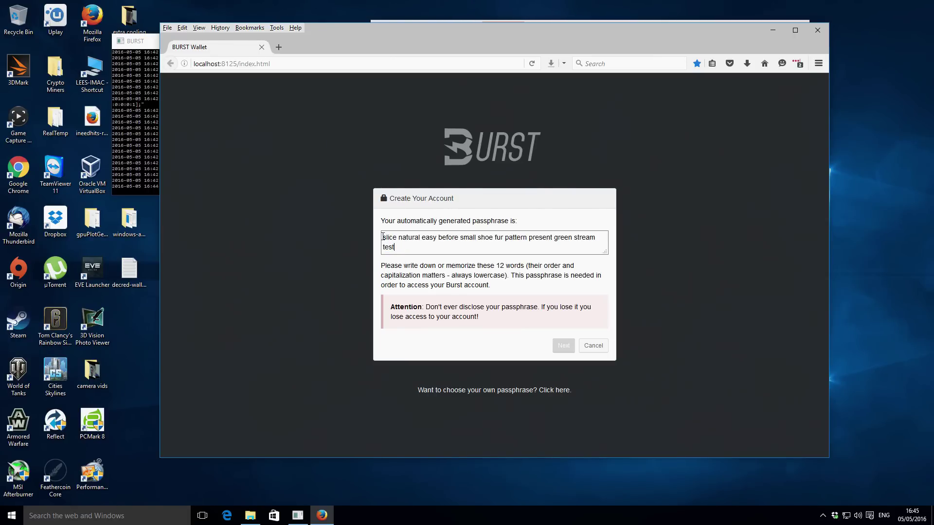
{"action": "left_click_drag", "start_coordinate": [383, 237], "coordinate": [397, 246]}
{"action": "key", "text": "ctrl+c"}
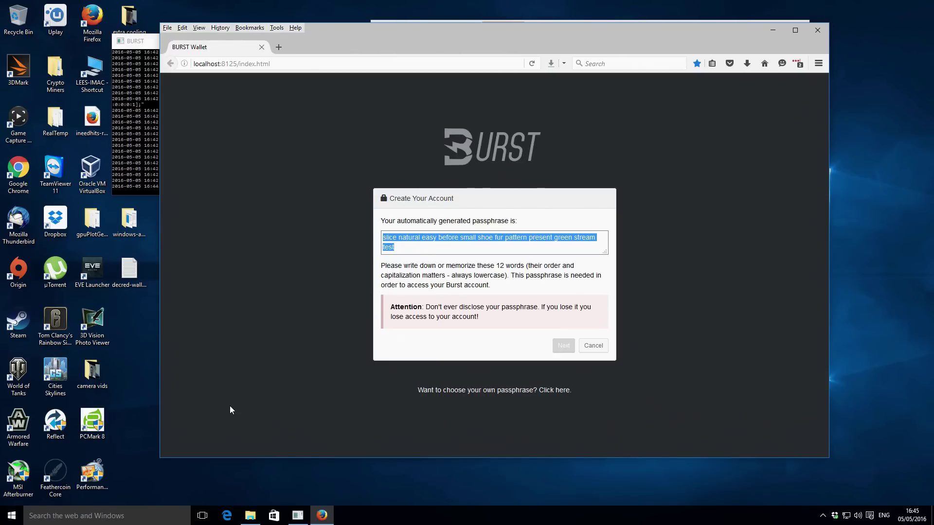
- Open Notepad via taskbar search and paste the passphrase into a new note
{"action": "left_click", "coordinate": [124, 516]}
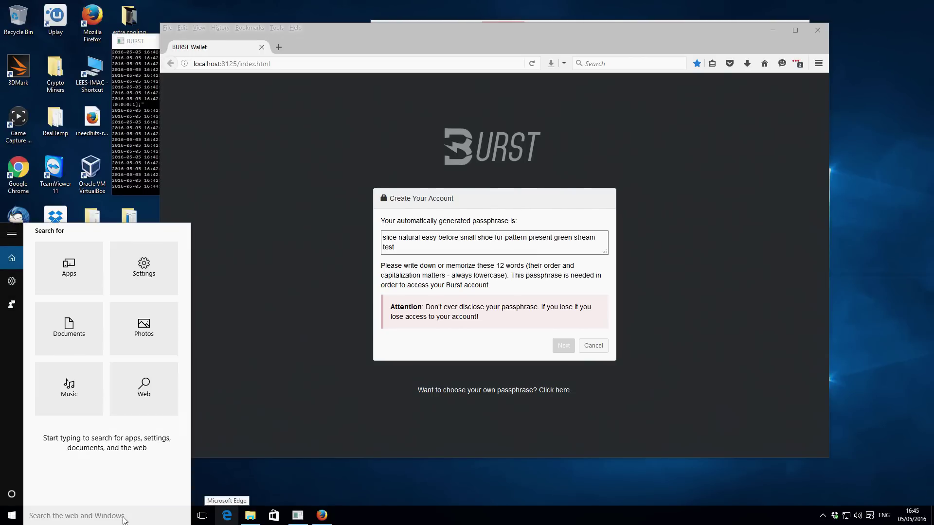
{"action": "type", "text": "note"}
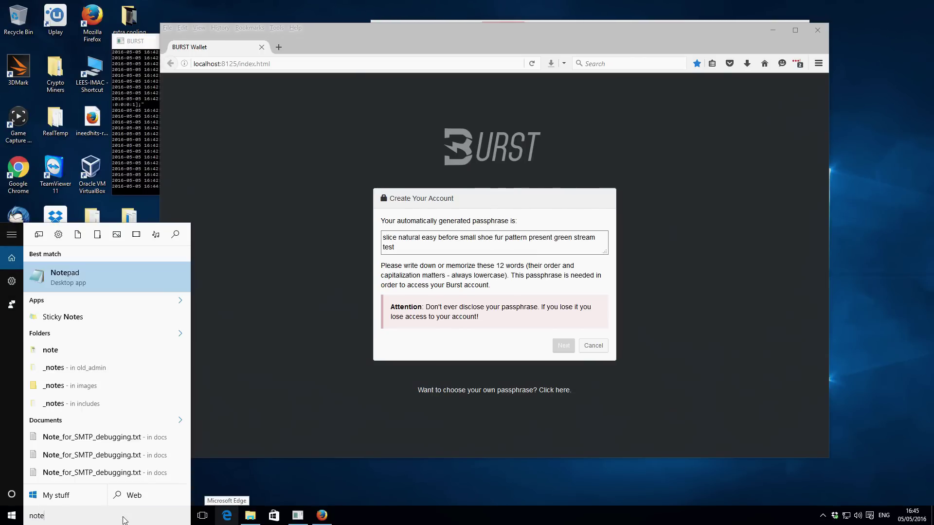
{"action": "left_click", "coordinate": [77, 276]}
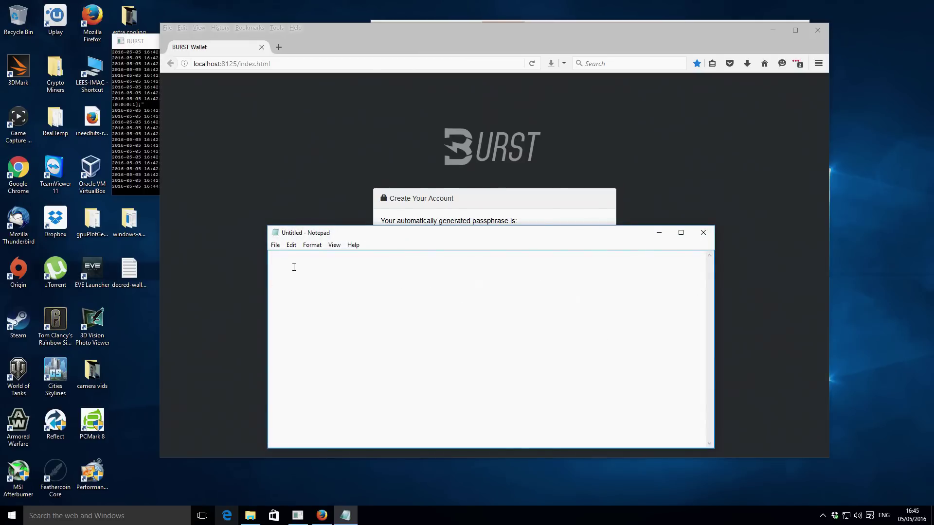
{"action": "key", "text": "ctrl+v"}
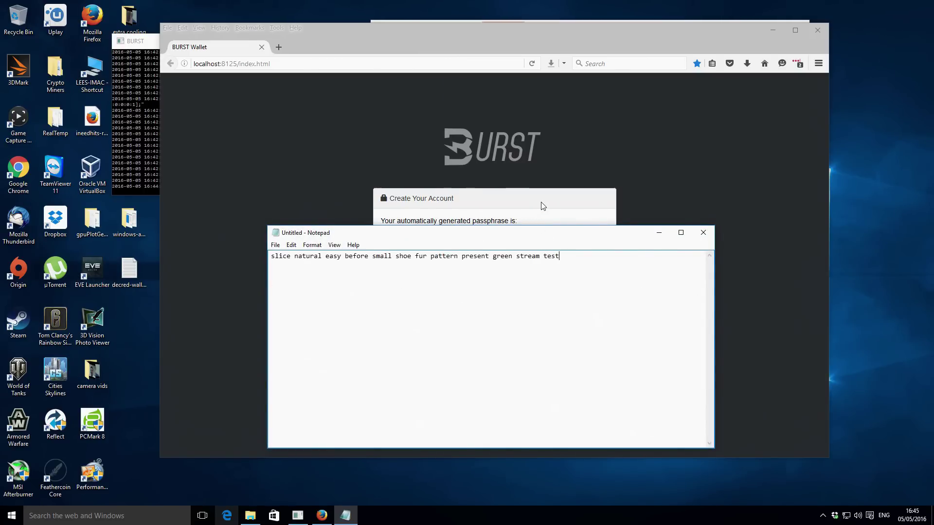
- Arrange the note and the wallet dialog so both are visible
{"action": "left_click_drag", "start_coordinate": [542, 229], "coordinate": [545, 249]}
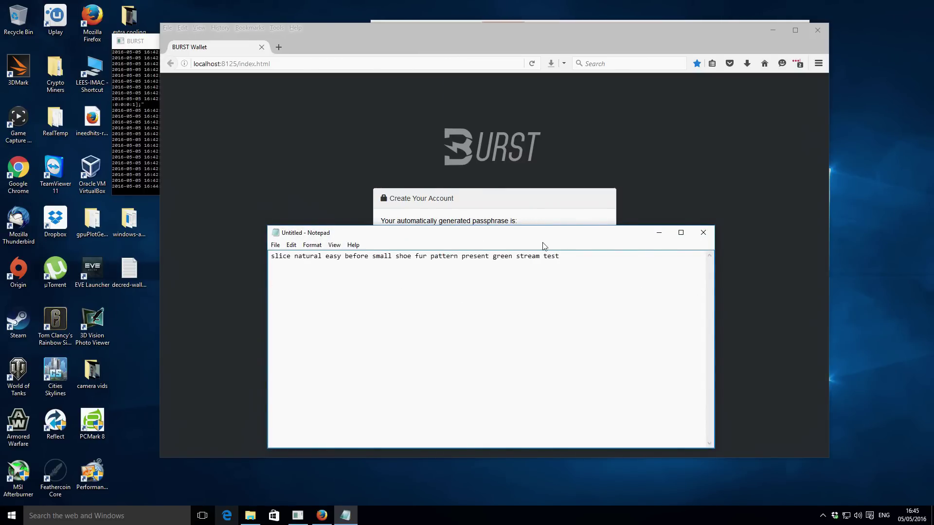
{"action": "left_click", "coordinate": [546, 200]}
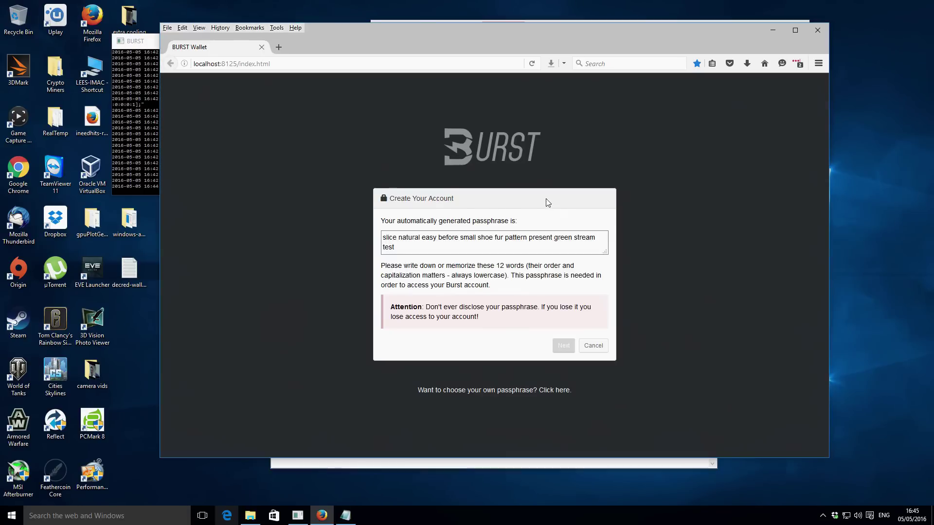
{"action": "left_click", "coordinate": [528, 464]}
{"action": "left_click_drag", "start_coordinate": [513, 263], "coordinate": [507, 300]}
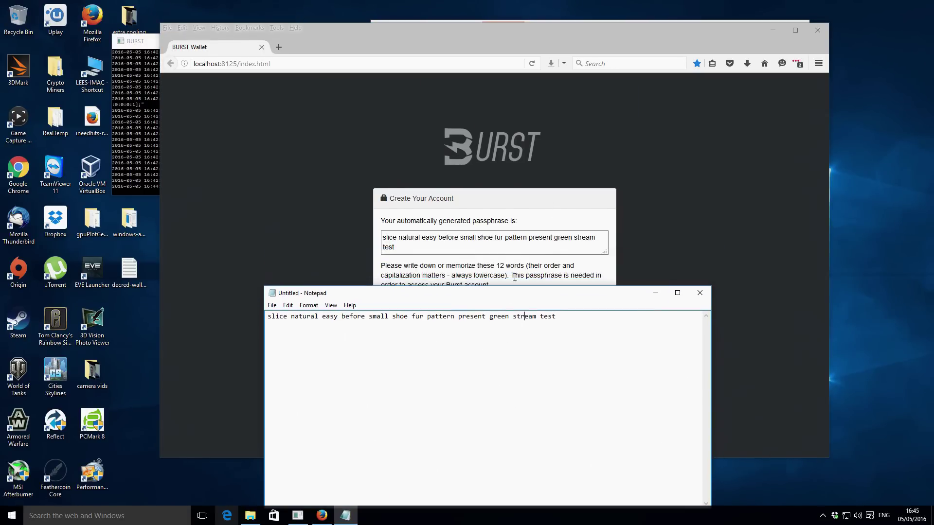
{"action": "left_click", "coordinate": [539, 209]}
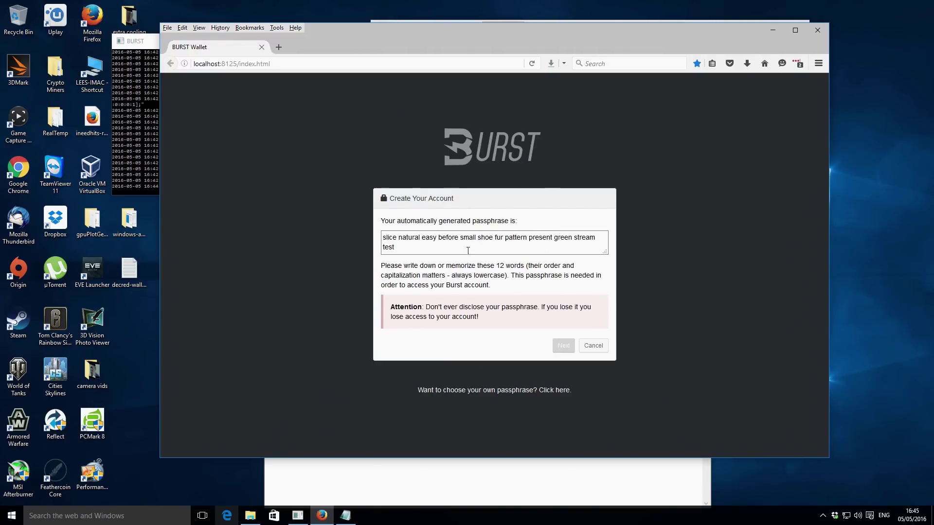
{"action": "key", "text": "alt+Tab"}
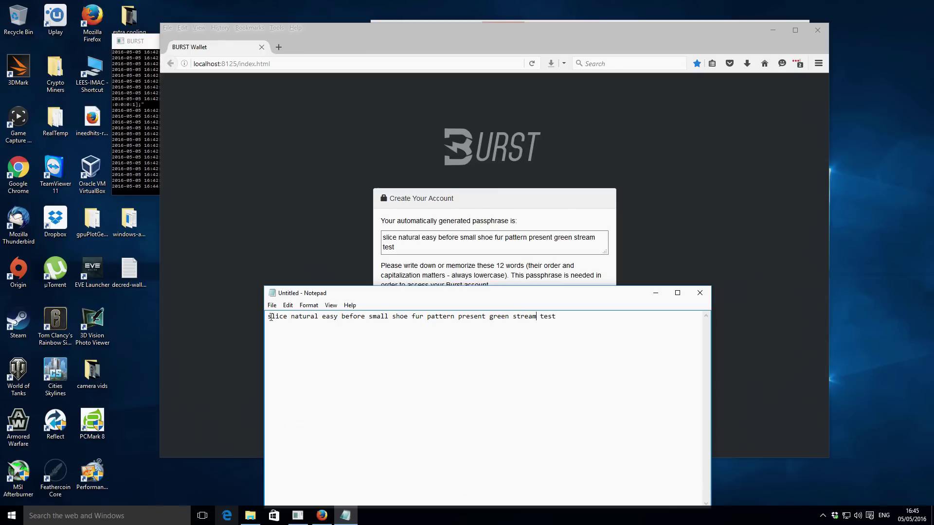
- Select the passphrase line in the note to compare it with the dialog
{"action": "left_click_drag", "start_coordinate": [268, 317], "coordinate": [557, 317]}
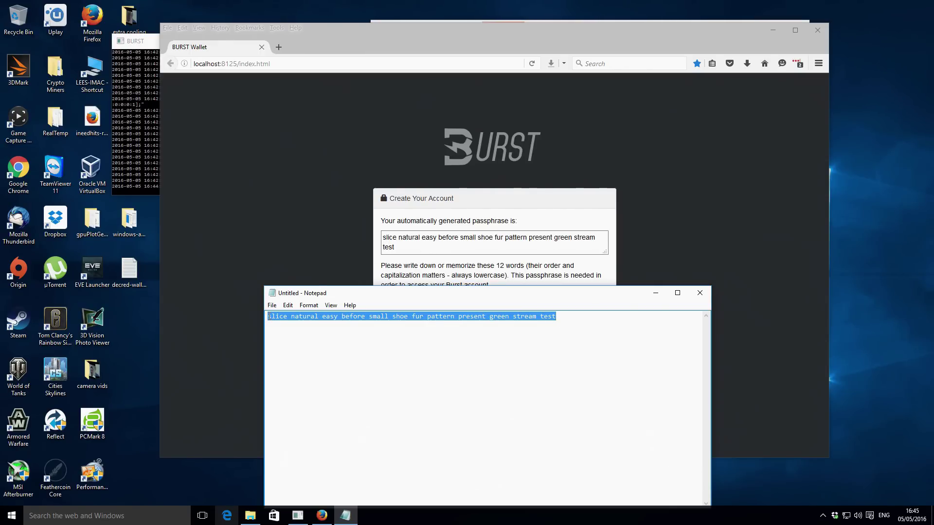
{"action": "left_click_drag", "start_coordinate": [268, 316], "coordinate": [561, 322]}
{"action": "left_click", "coordinate": [267, 317]}
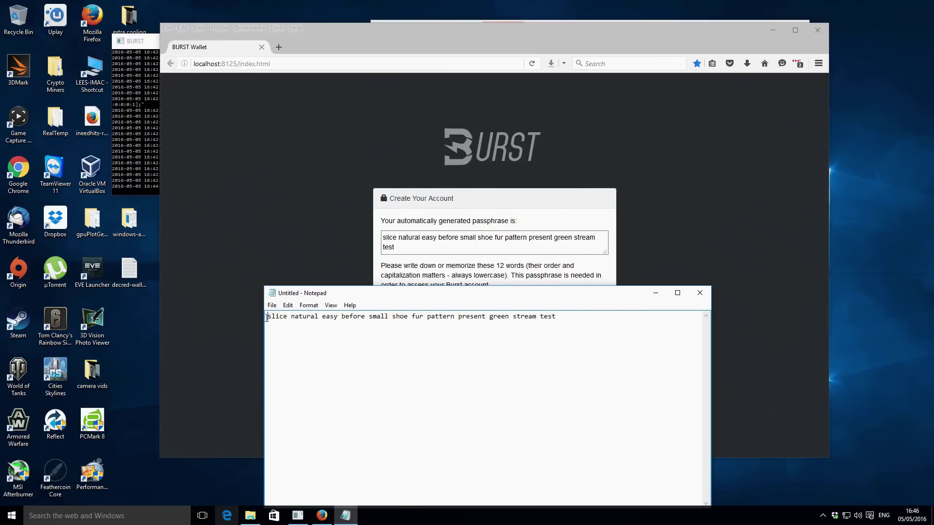
{"action": "left_click_drag", "start_coordinate": [267, 317], "coordinate": [561, 325]}
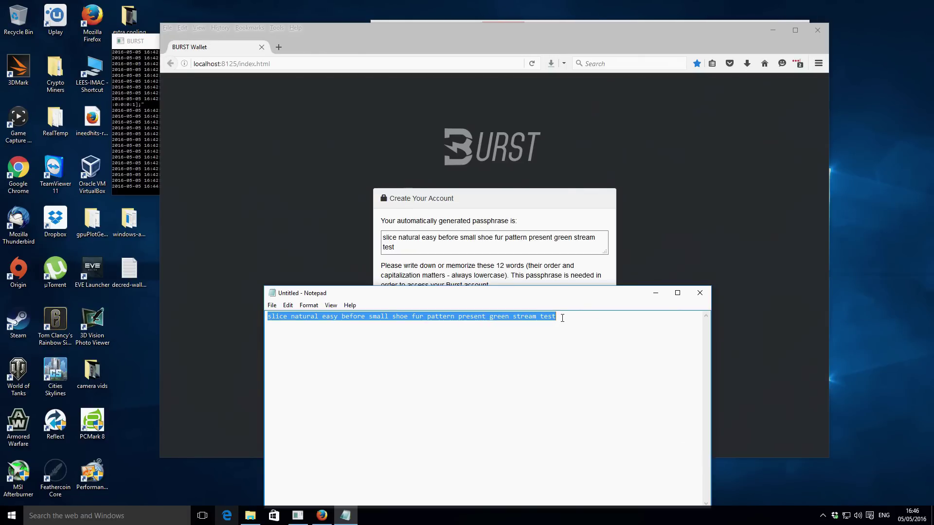
{"action": "left_click", "coordinate": [562, 318]}
- Paste the saved passphrase into the confirmation box and finish creating the account
{"action": "left_click", "coordinate": [575, 268]}
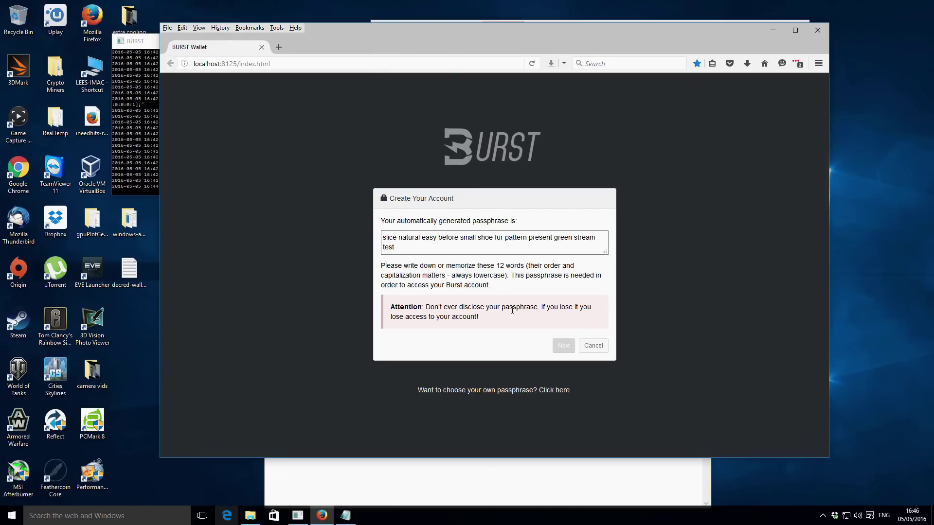
{"action": "left_click", "coordinate": [564, 346]}
{"action": "left_click", "coordinate": [523, 286]}
{"action": "right_click", "coordinate": [523, 285]}
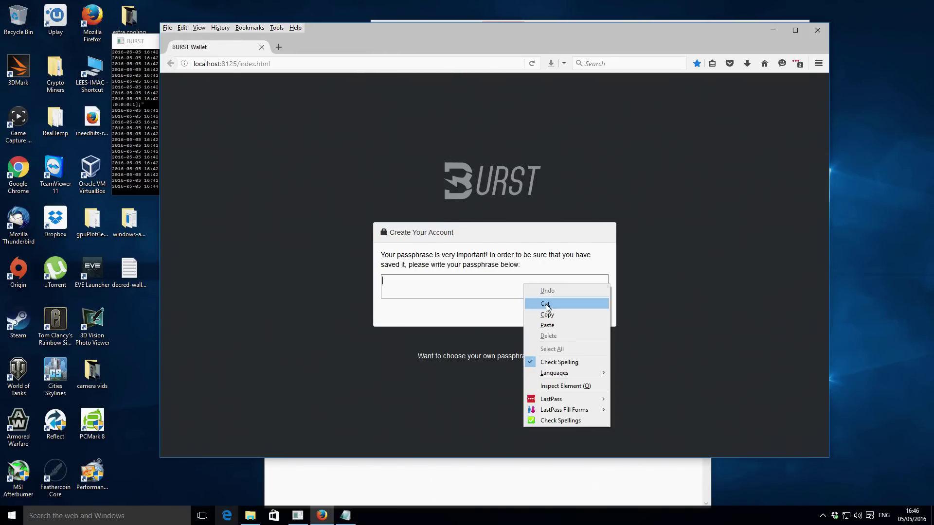
{"action": "left_click", "coordinate": [547, 324]}
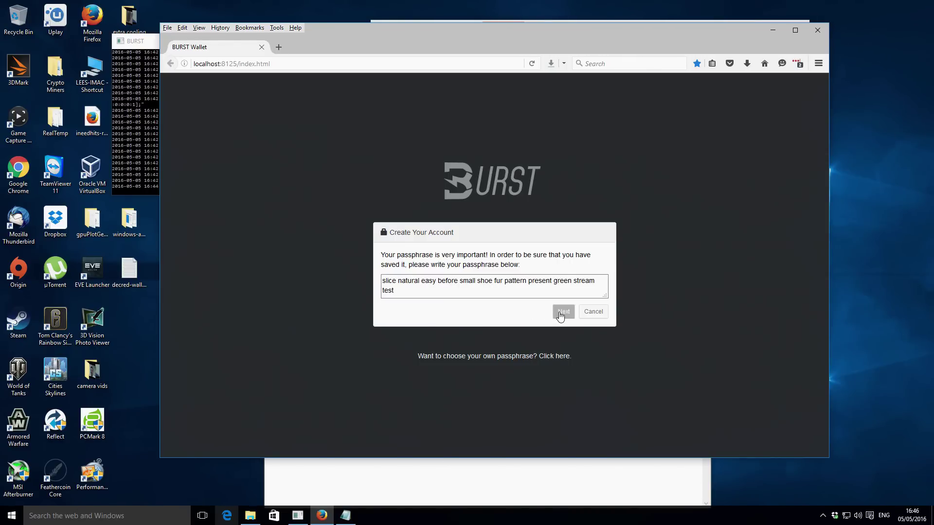
{"action": "left_click", "coordinate": [562, 312]}
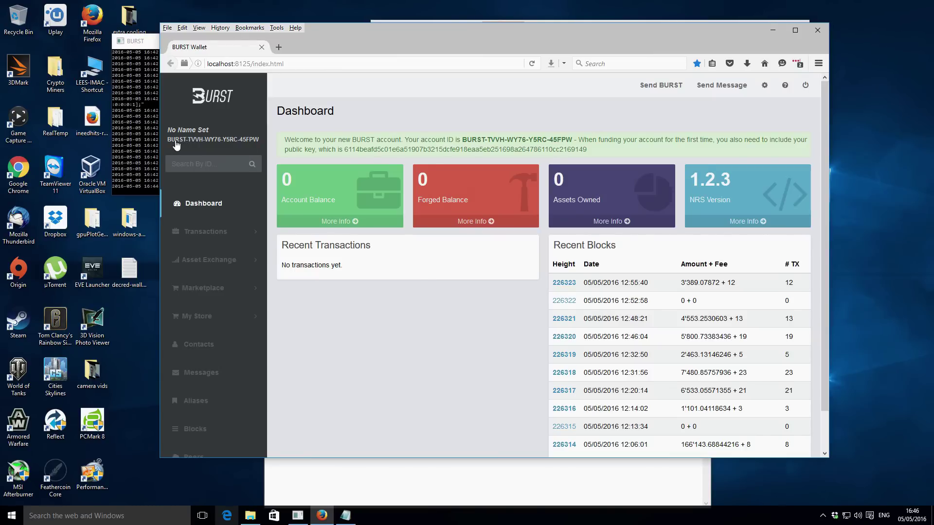
{"action": "right_click", "coordinate": [199, 142]}
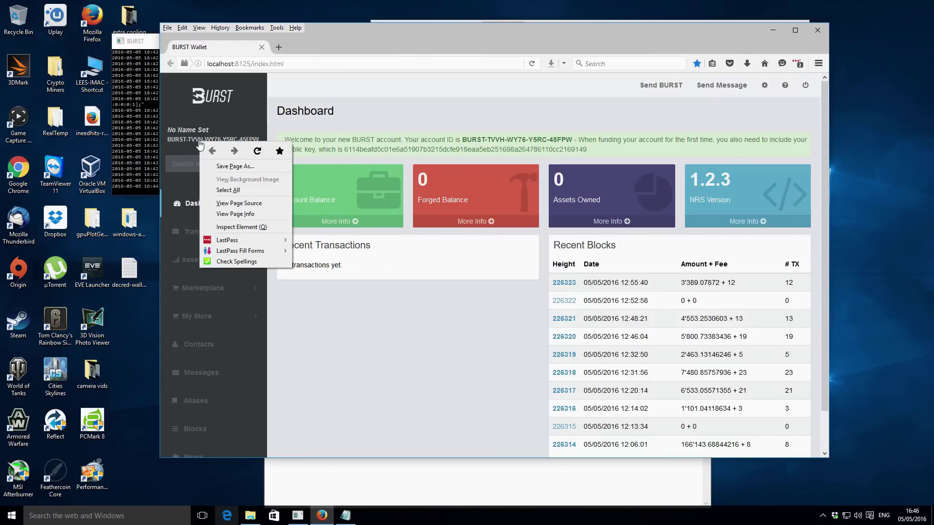
{"action": "left_click", "coordinate": [163, 139]}
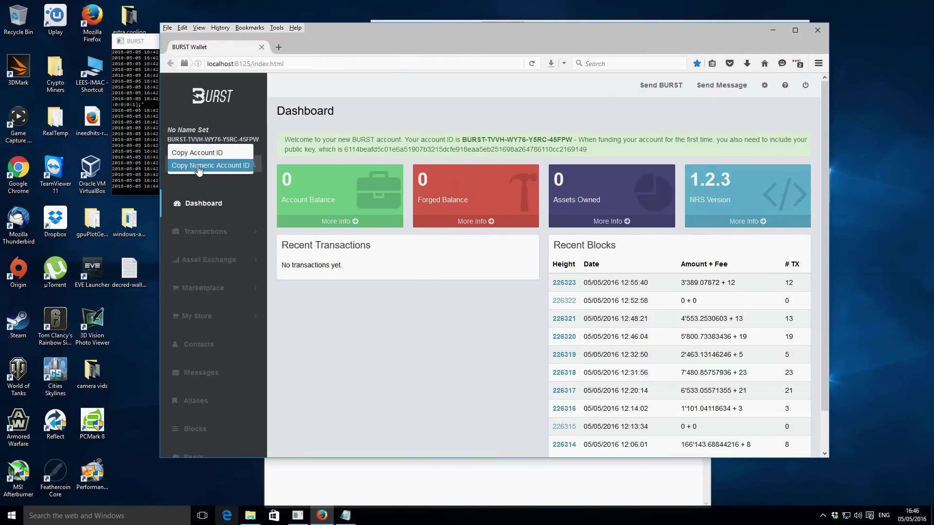
{"action": "left_click", "coordinate": [200, 166]}
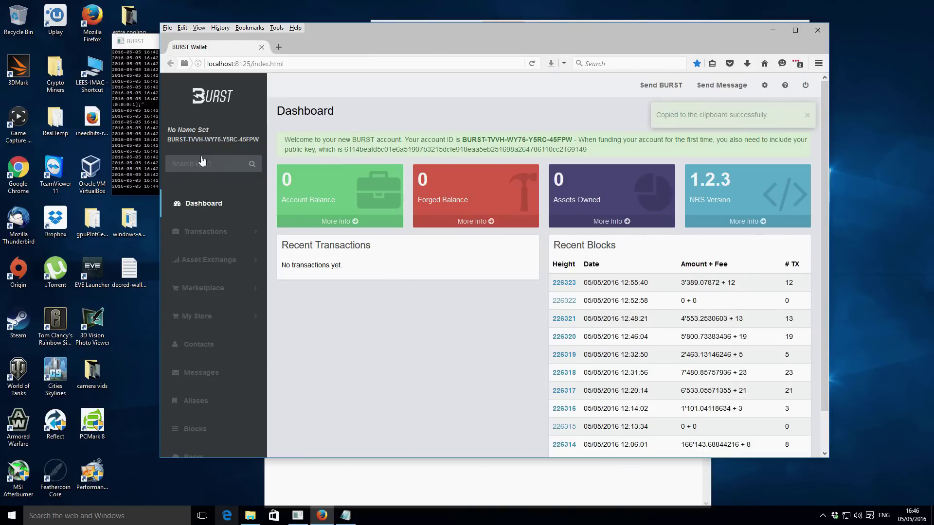
{"action": "left_click", "coordinate": [421, 480]}
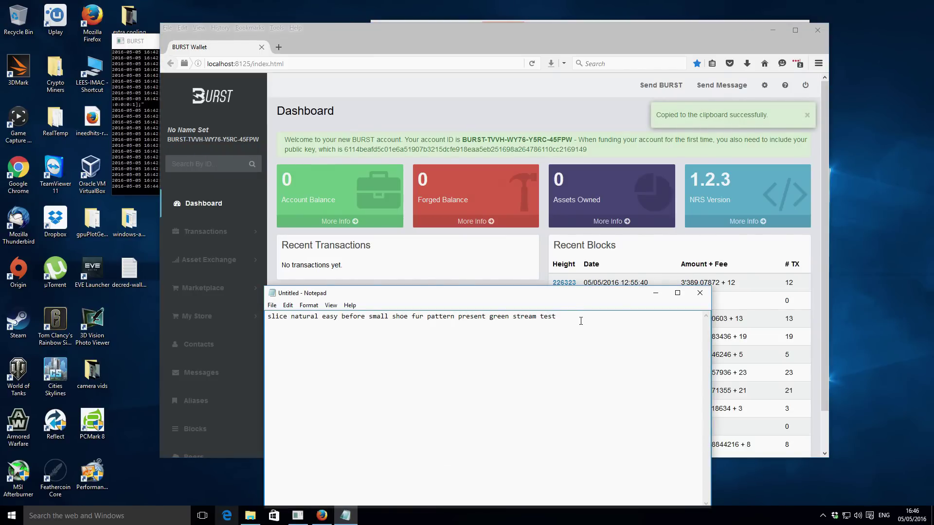
{"action": "key", "text": "ctrl+v"}
{"action": "left_click_drag", "start_coordinate": [382, 347], "coordinate": [273, 336]}
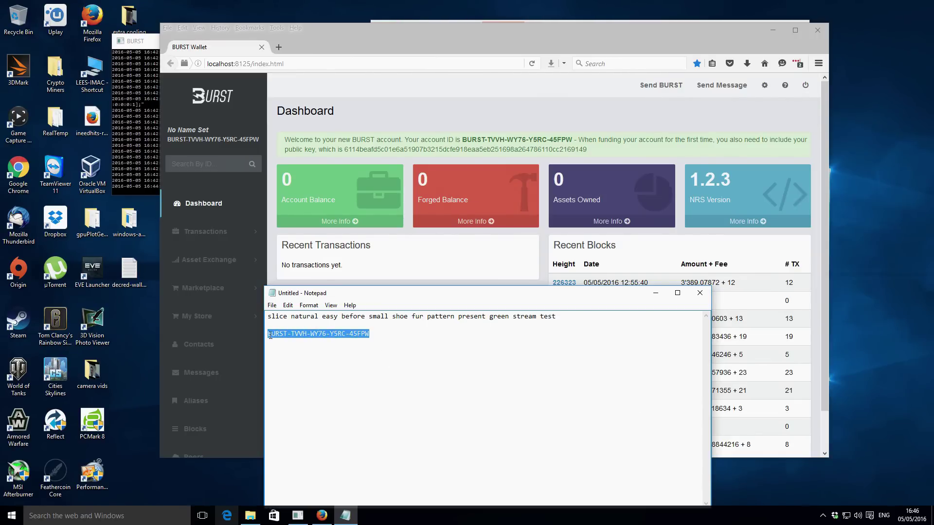
{"action": "left_click_drag", "start_coordinate": [376, 336], "coordinate": [269, 332]}
{"action": "key", "text": "End"}
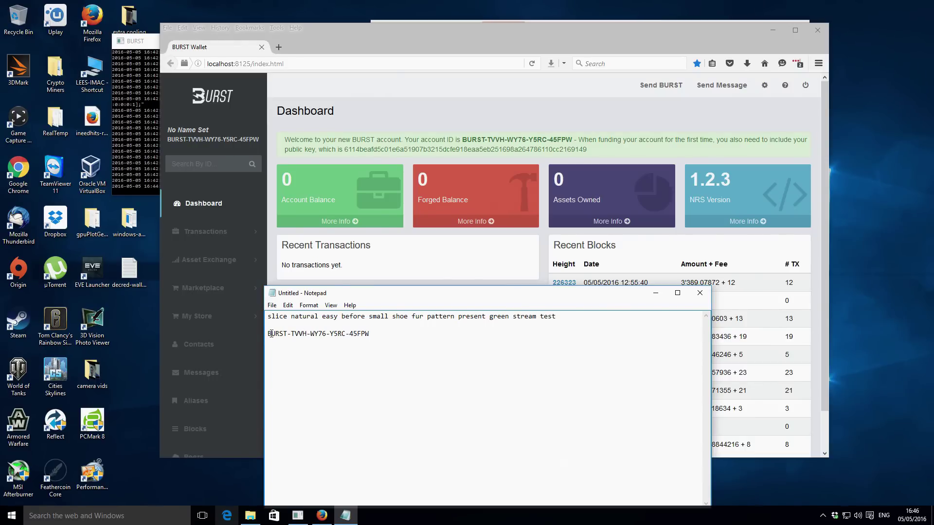
{"action": "left_click_drag", "start_coordinate": [268, 334], "coordinate": [365, 334]}
{"action": "left_click", "coordinate": [371, 333]}
- Copy the numeric account ID and paste it on a new line in the note
{"action": "left_click", "coordinate": [215, 142]}
{"action": "right_click", "coordinate": [214, 142]}
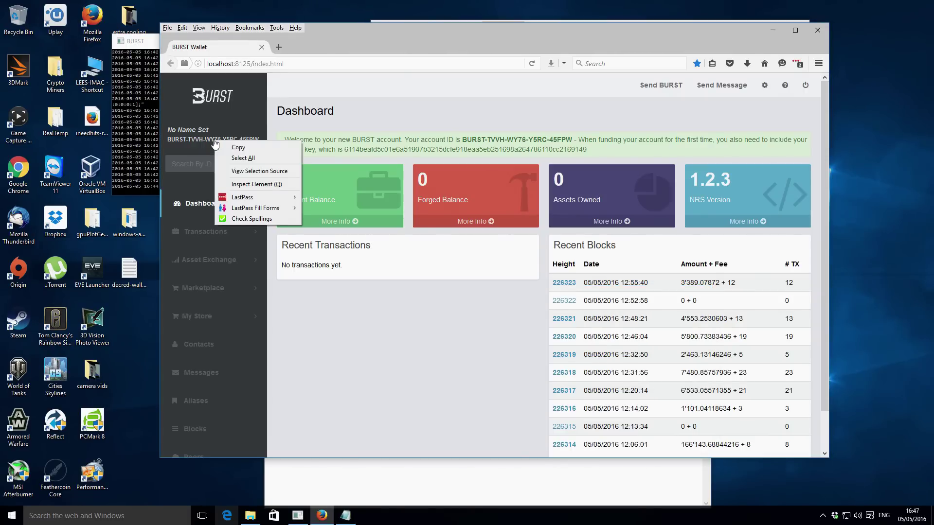
{"action": "left_click", "coordinate": [191, 141]}
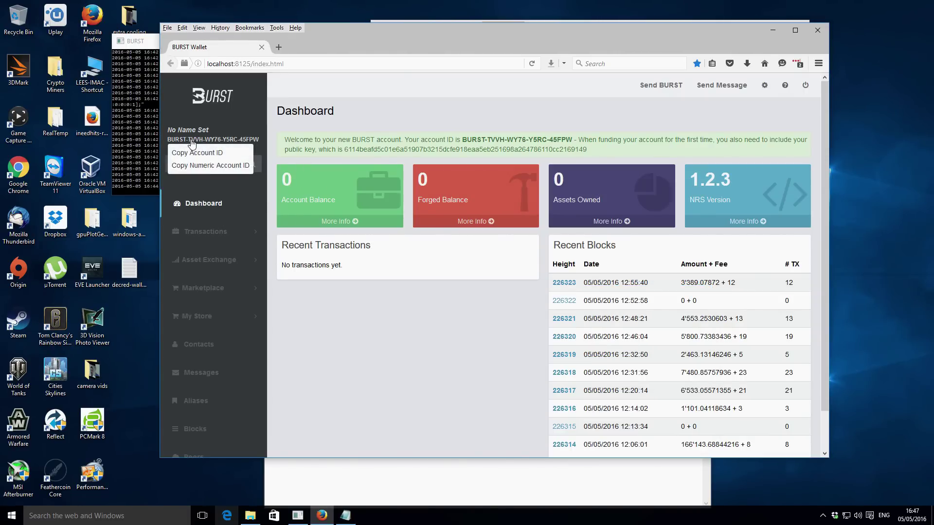
{"action": "left_click", "coordinate": [199, 166]}
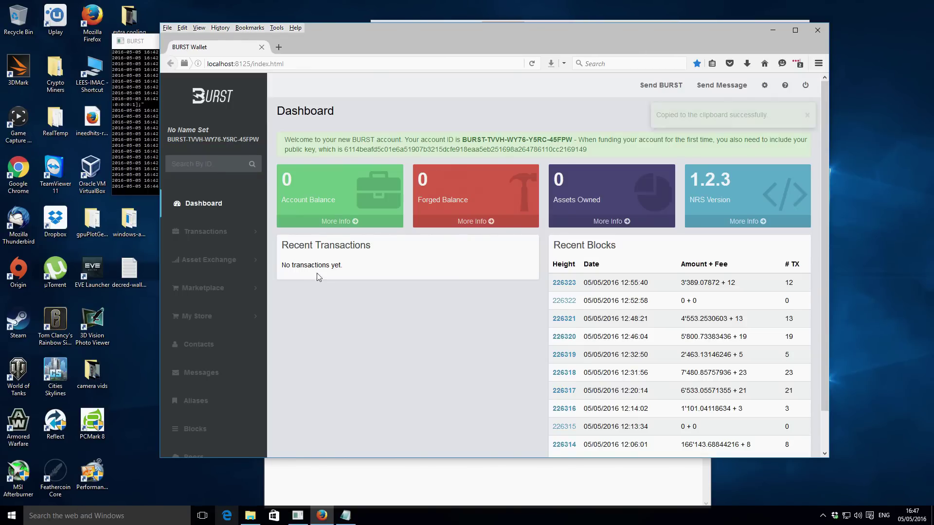
{"action": "left_click", "coordinate": [427, 500]}
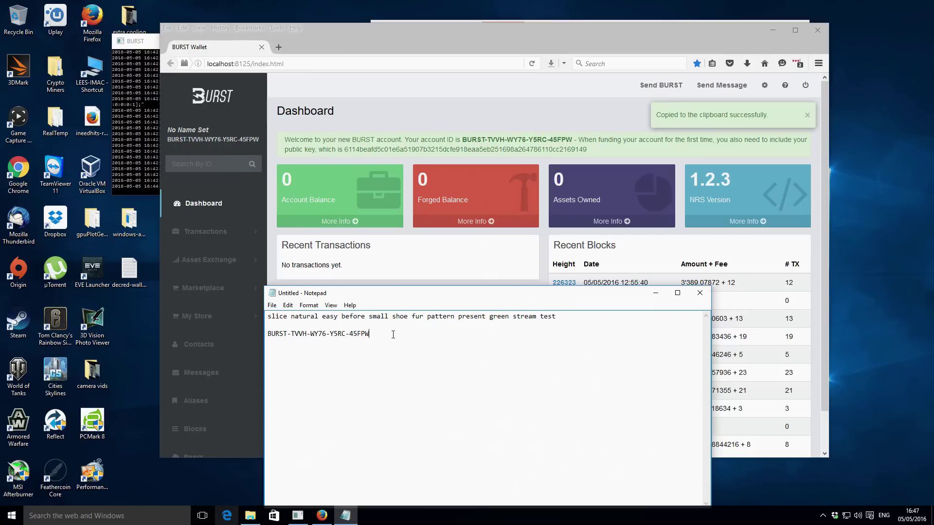
{"action": "key", "text": "Return"}
{"action": "key", "text": "ctrl+v"}
{"action": "left_click_drag", "start_coordinate": [267, 351], "coordinate": [341, 351]}
{"action": "left_click", "coordinate": [343, 351]}
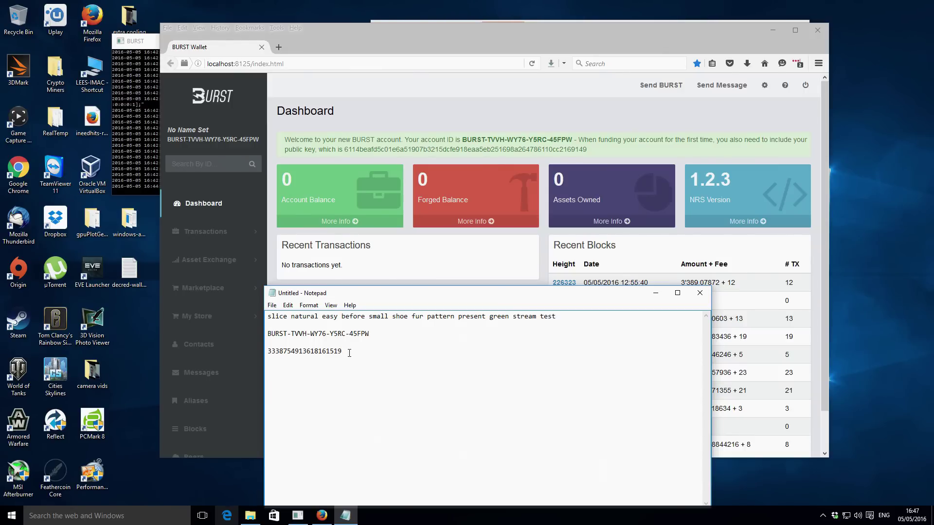
{"action": "left_click_drag", "start_coordinate": [269, 351], "coordinate": [342, 351]}
{"action": "left_click", "coordinate": [352, 352]}
{"action": "left_click_drag", "start_coordinate": [282, 336], "coordinate": [367, 335]}
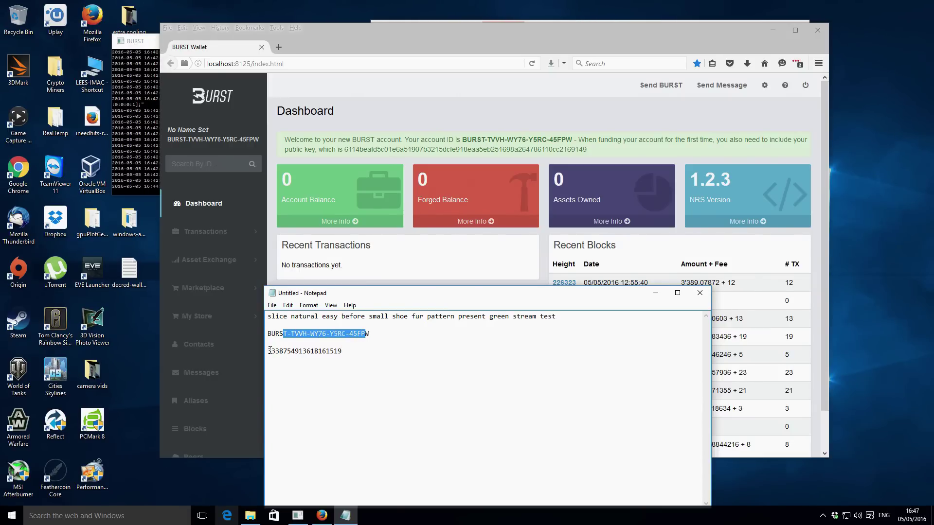
{"action": "left_click_drag", "start_coordinate": [268, 351], "coordinate": [343, 351]}
{"action": "left_click", "coordinate": [343, 350]}
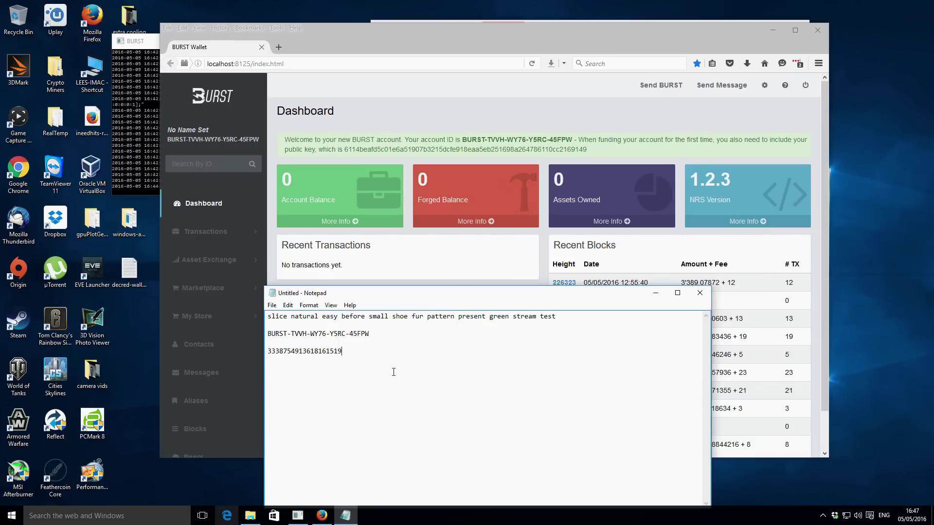
- View the new account's empty Transactions list, then return to the Dashboard
{"action": "double_click", "coordinate": [500, 112]}
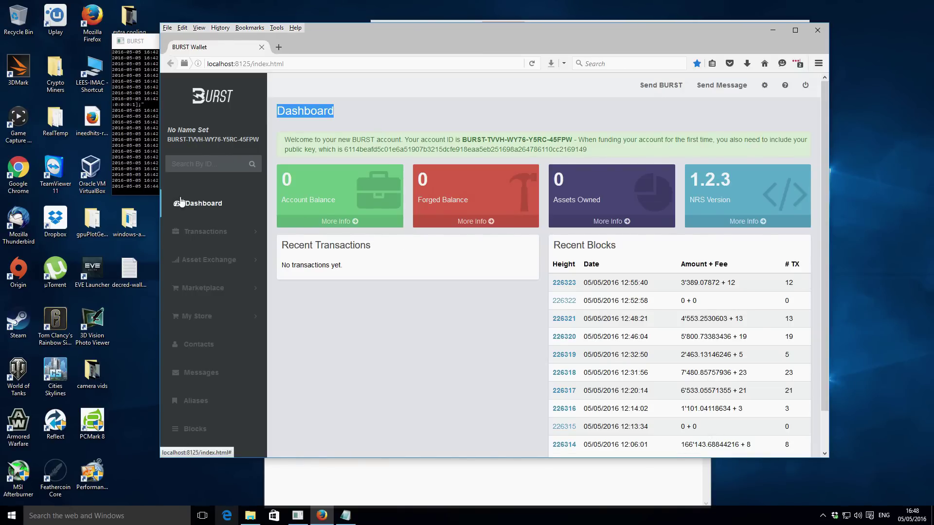
{"action": "left_click", "coordinate": [220, 236]}
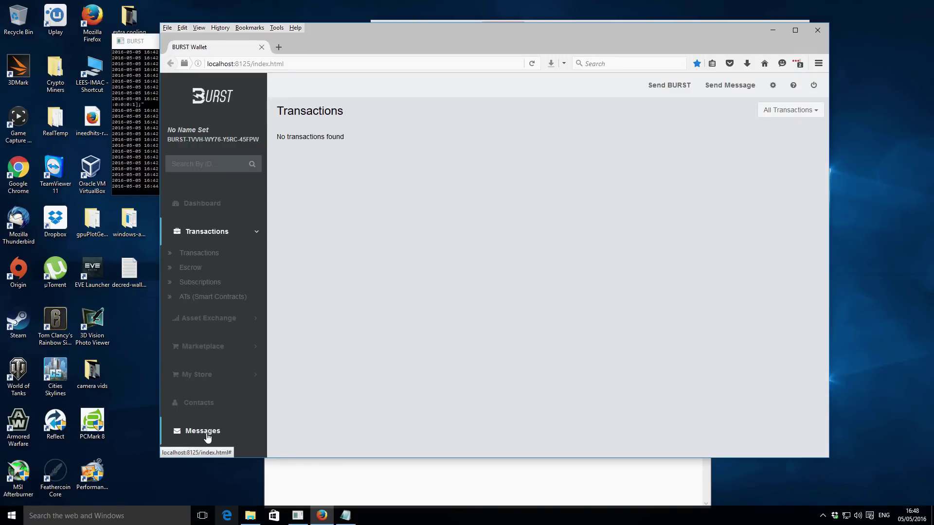
{"action": "left_click", "coordinate": [216, 209]}
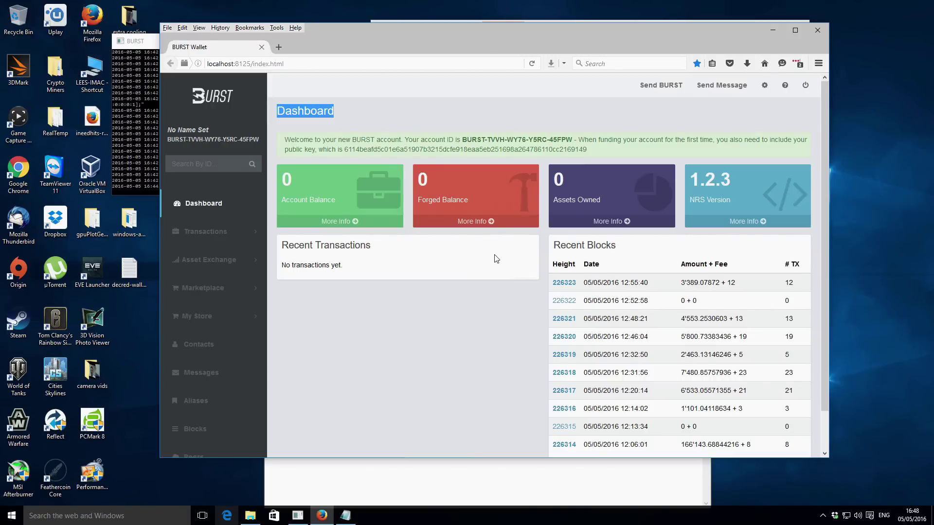
- Select the new account's public key in the dashboard welcome message
{"action": "left_click", "coordinate": [403, 140]}
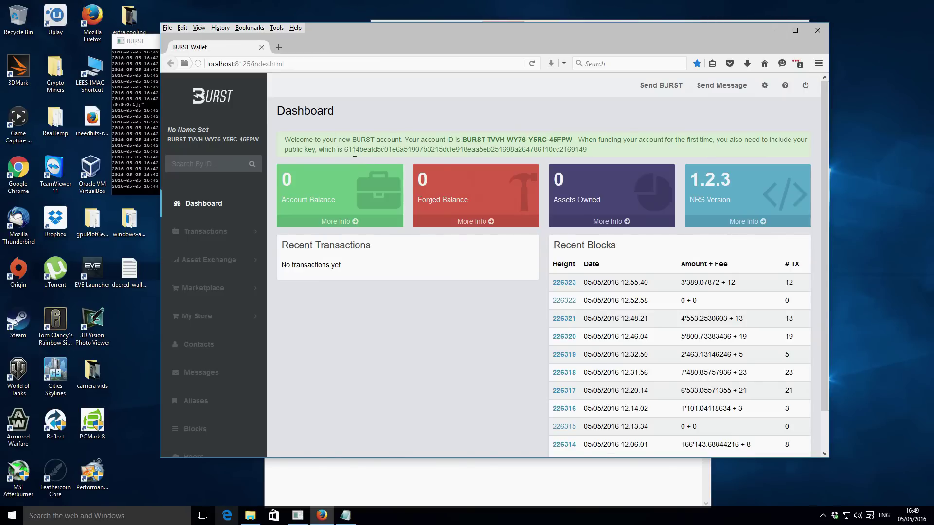
{"action": "left_click_drag", "start_coordinate": [346, 150], "coordinate": [579, 156]}
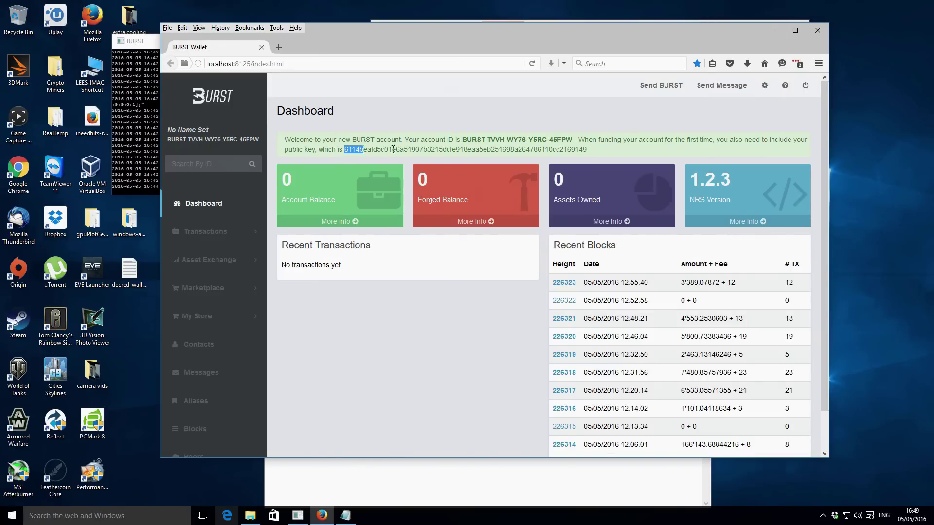
{"action": "left_click", "coordinate": [594, 150]}
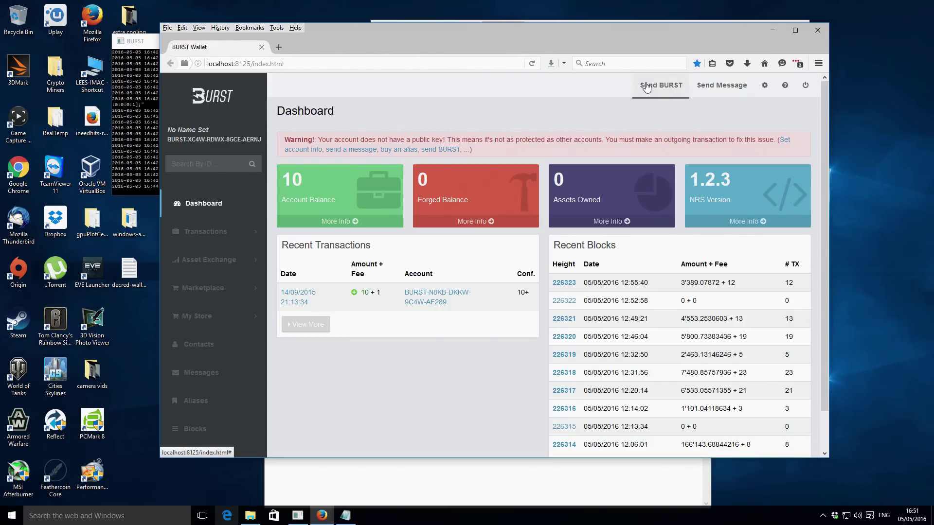
{"action": "left_click", "coordinate": [655, 86]}
{"action": "key", "text": "alt+Tab"}
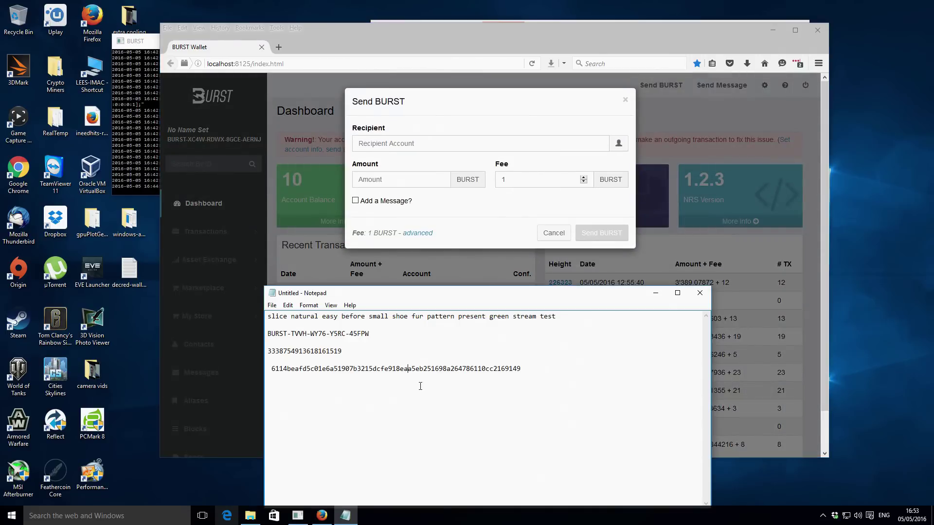
{"action": "left_click_drag", "start_coordinate": [371, 334], "coordinate": [268, 334]}
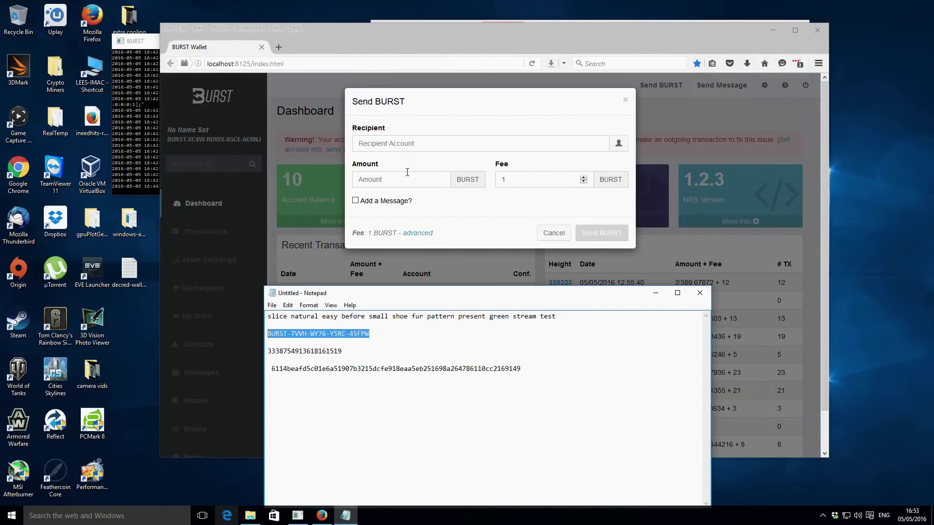
{"action": "left_click", "coordinate": [410, 143]}
{"action": "key", "text": "ctrl+v"}
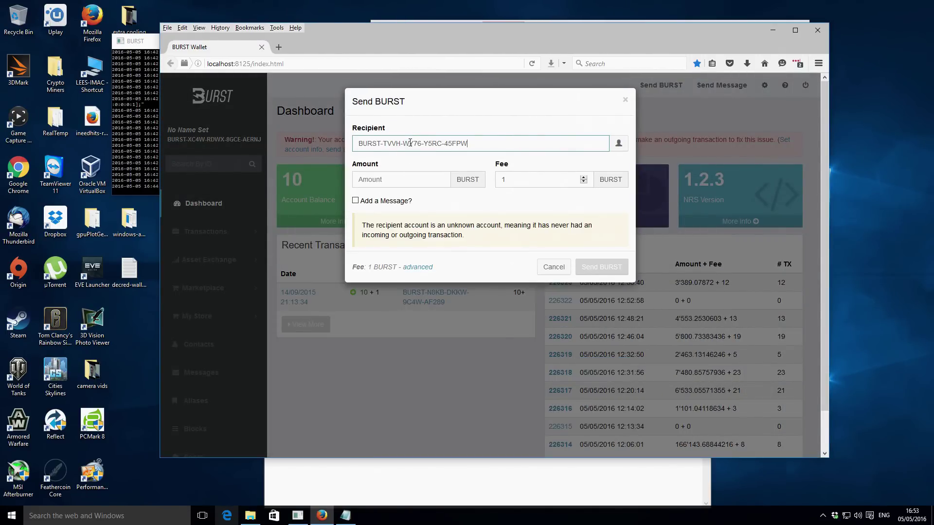
{"action": "left_click", "coordinate": [405, 179]}
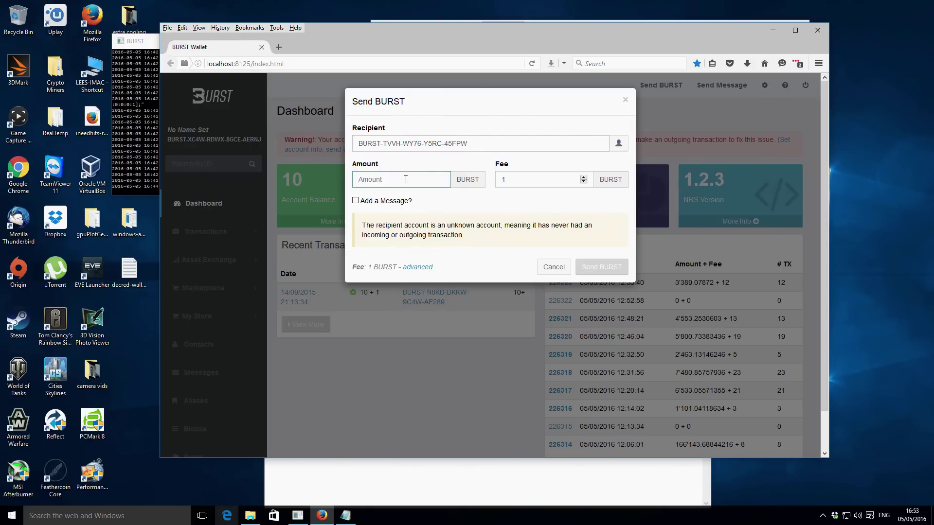
{"action": "type", "text": "3"}
- Check the public key in the notes, then submit the 3 BURST transfer
{"action": "left_click", "coordinate": [457, 483]}
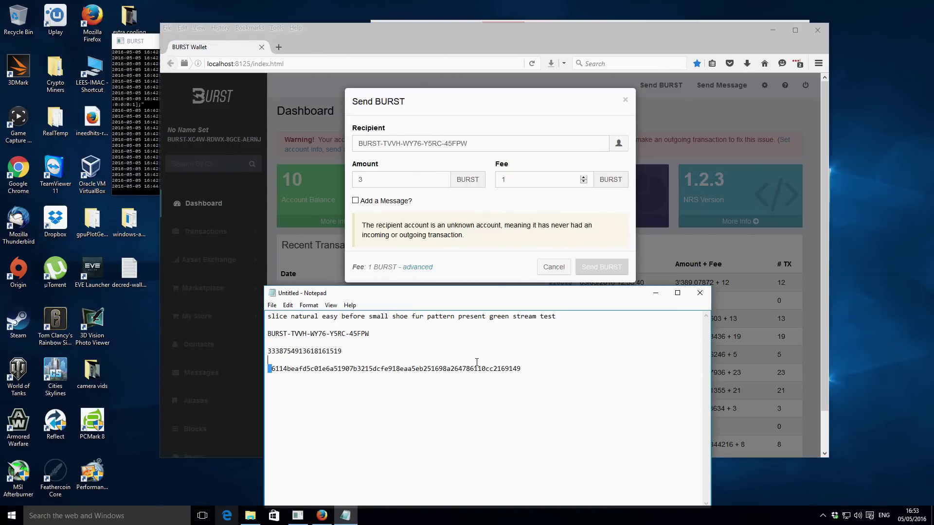
{"action": "left_click_drag", "start_coordinate": [271, 368], "coordinate": [526, 365]}
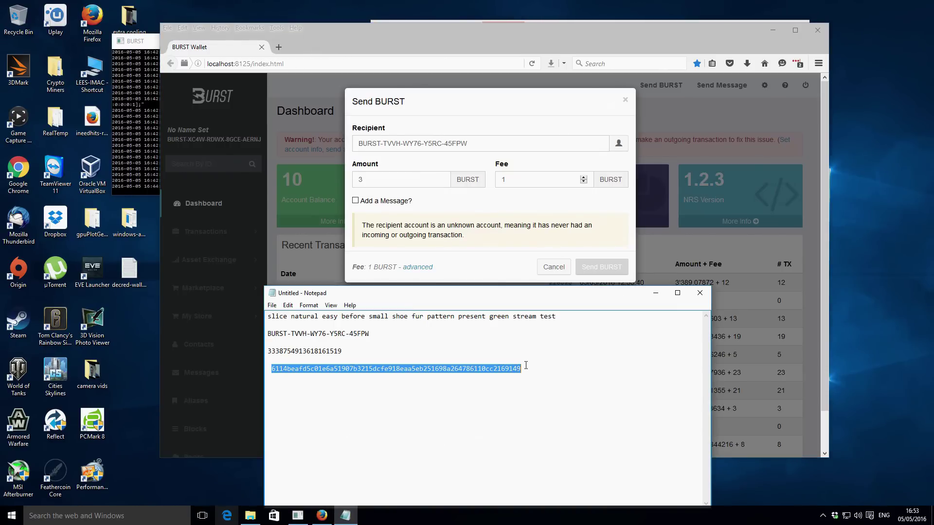
{"action": "left_click", "coordinate": [492, 350]}
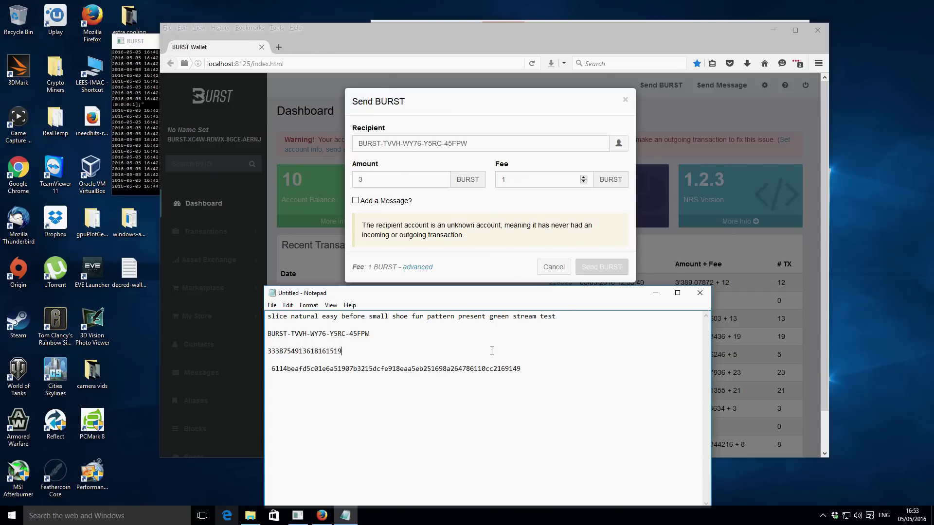
{"action": "left_click", "coordinate": [500, 268]}
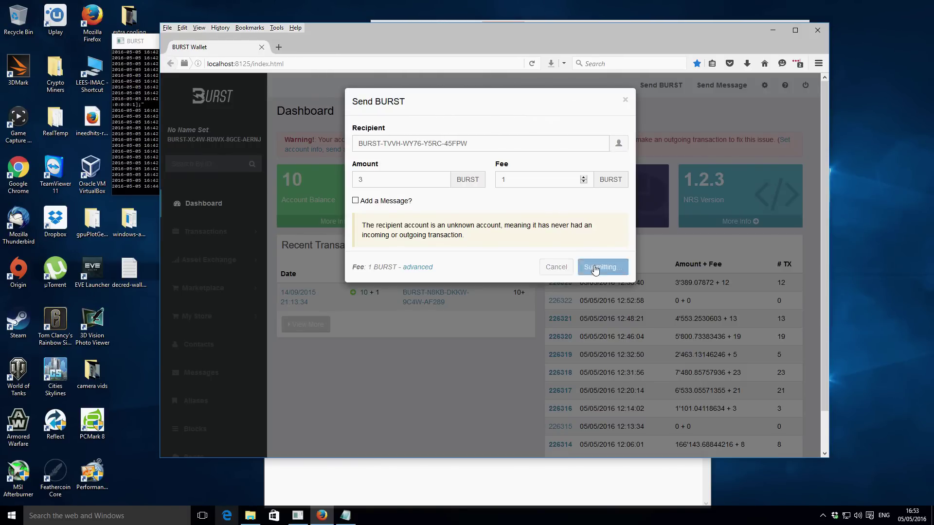
{"action": "left_click", "coordinate": [595, 269]}
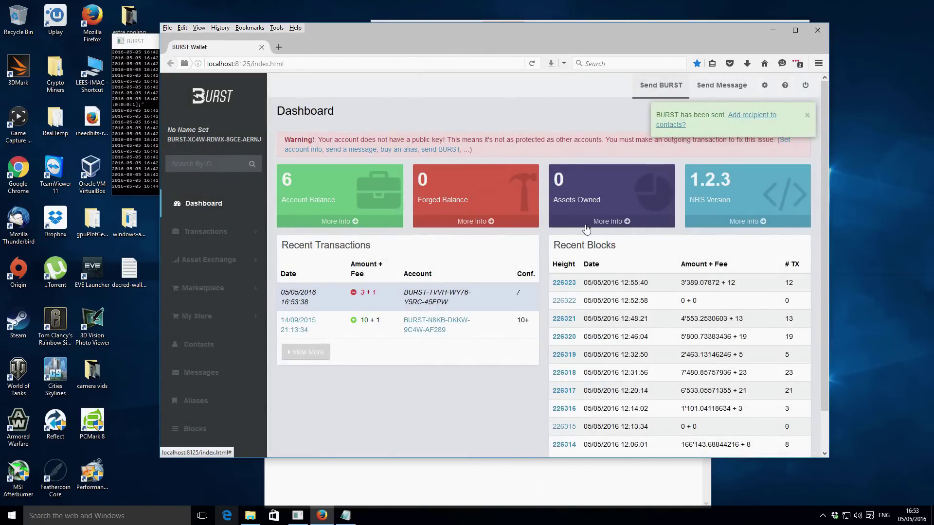
- Dismiss the sent notice, log out, and paste the saved passphrase into the sign-in field
{"action": "left_click", "coordinate": [807, 115]}
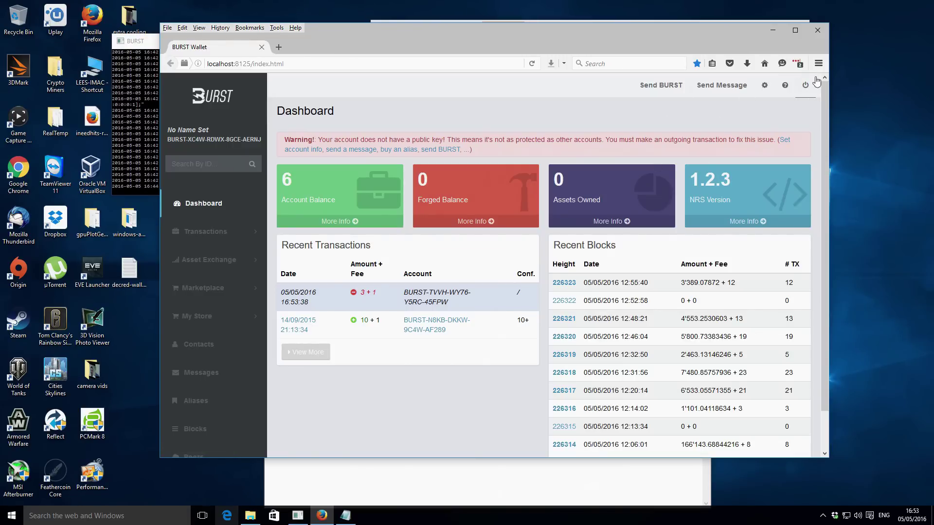
{"action": "left_click", "coordinate": [805, 86]}
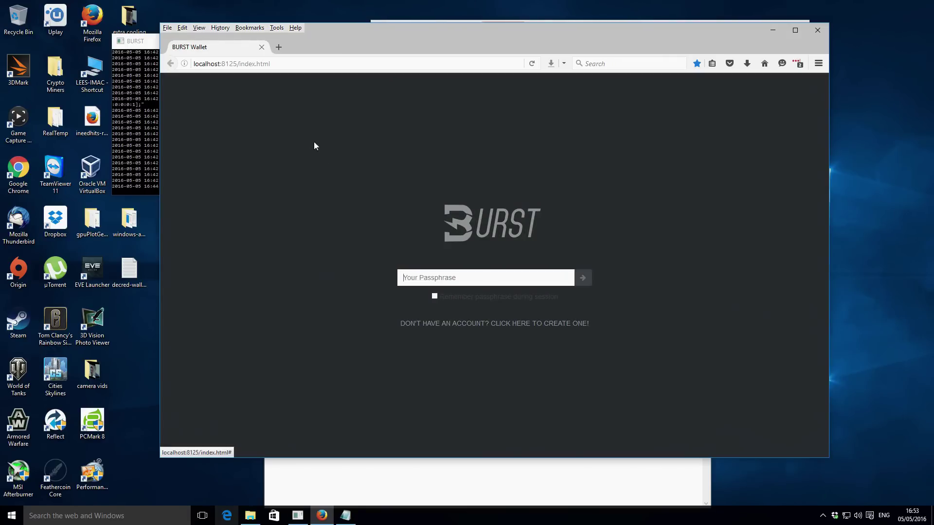
{"action": "left_click", "coordinate": [527, 490]}
{"action": "left_click_drag", "start_coordinate": [569, 315], "coordinate": [267, 316]}
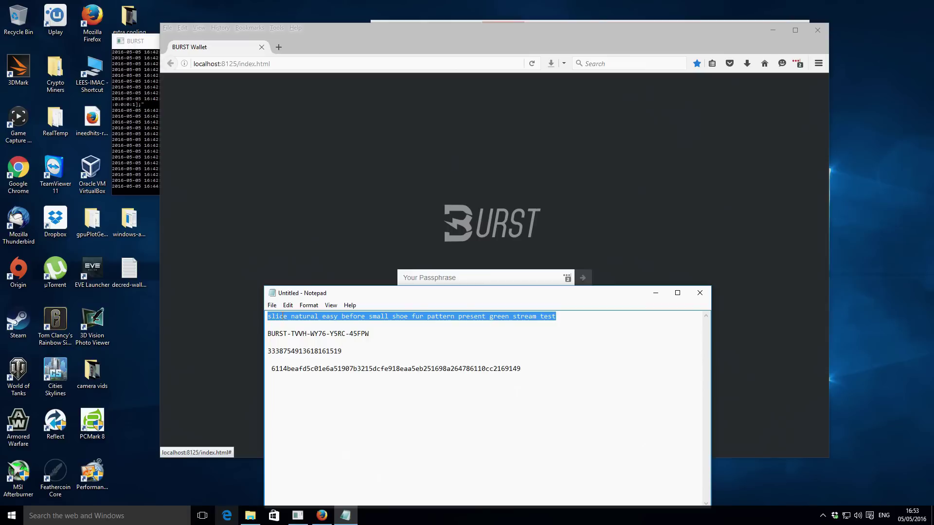
{"action": "left_click", "coordinate": [472, 279]}
{"action": "key", "text": "ctrl+v"}
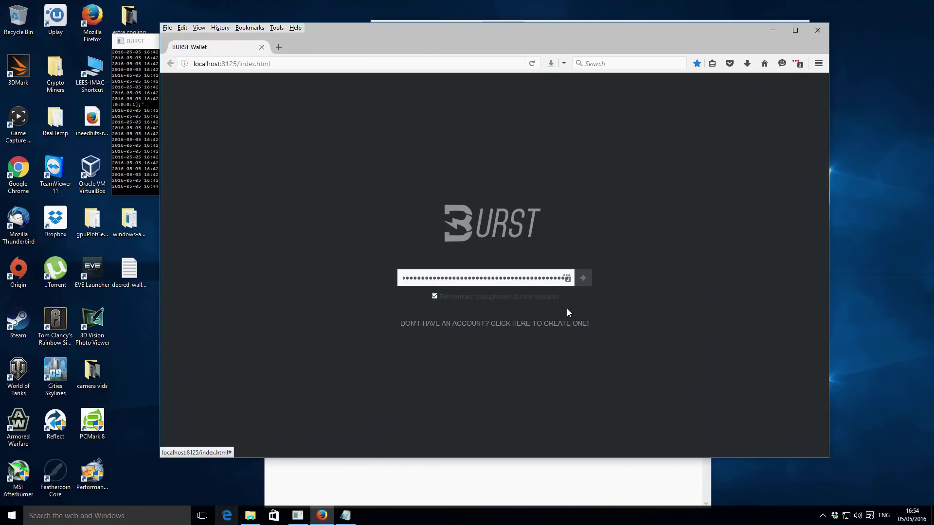
- Log in to the new account using the pasted passphrase
{"action": "left_click", "coordinate": [583, 280]}
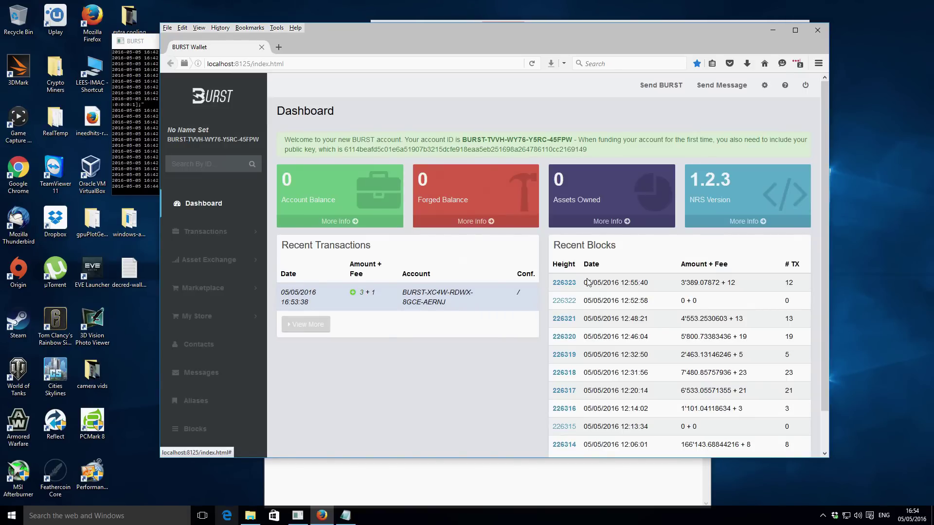